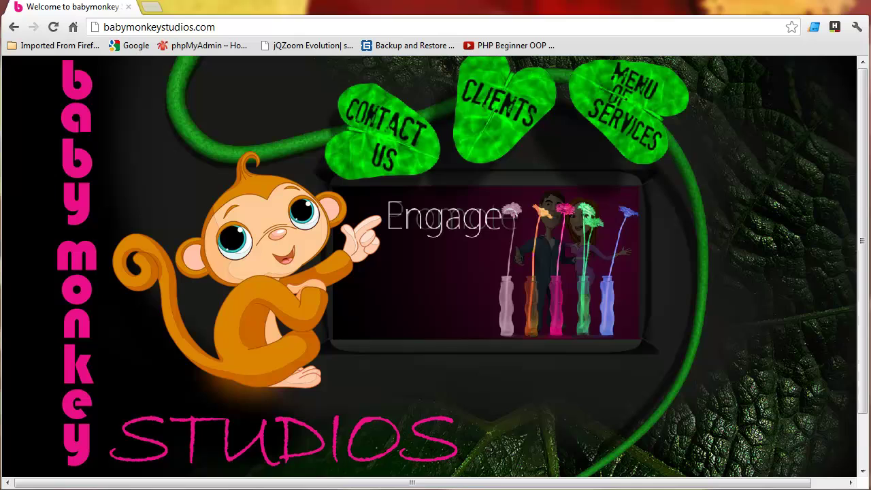
# Switch from Chrome to the Installing-XcartNext.txt checklist in Notepad++.
pyautogui.hotkey('alt', 'Tab')
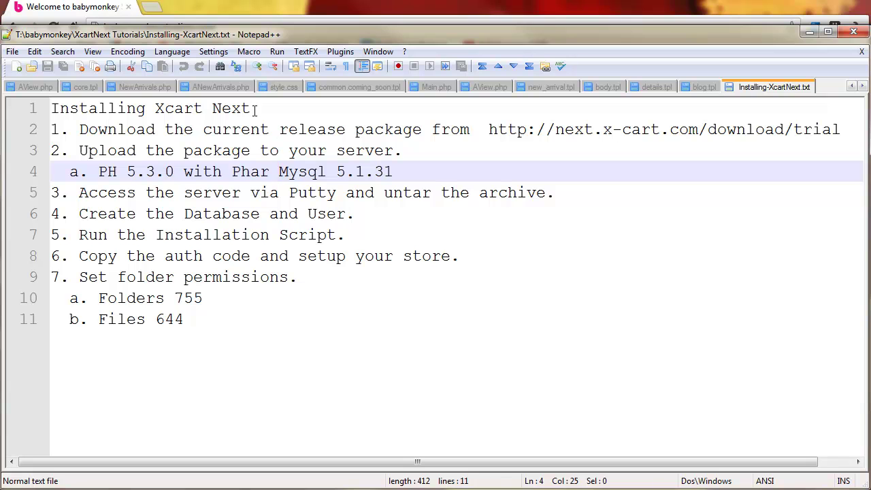
# Delete the doubled space before the download URL on line 2 and reselect the URL.
pyautogui.moveTo(253, 109); pyautogui.dragTo(24, 115)
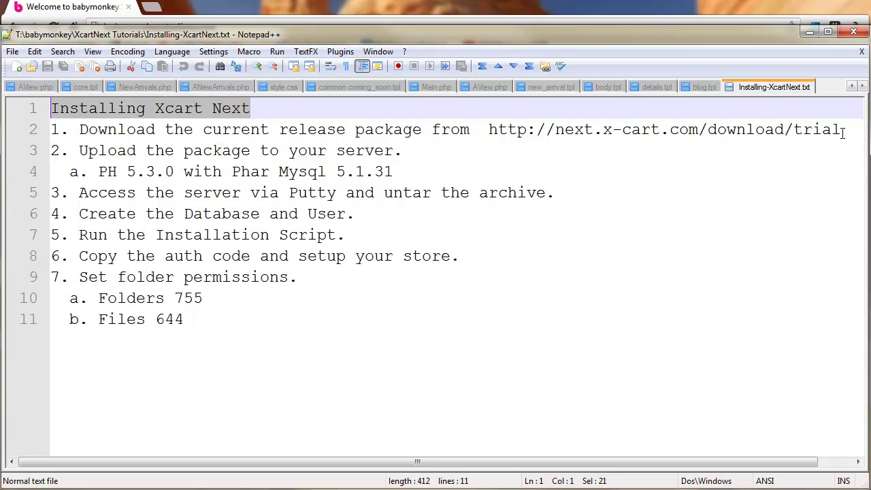
pyautogui.moveTo(844, 131); pyautogui.dragTo(486, 129)
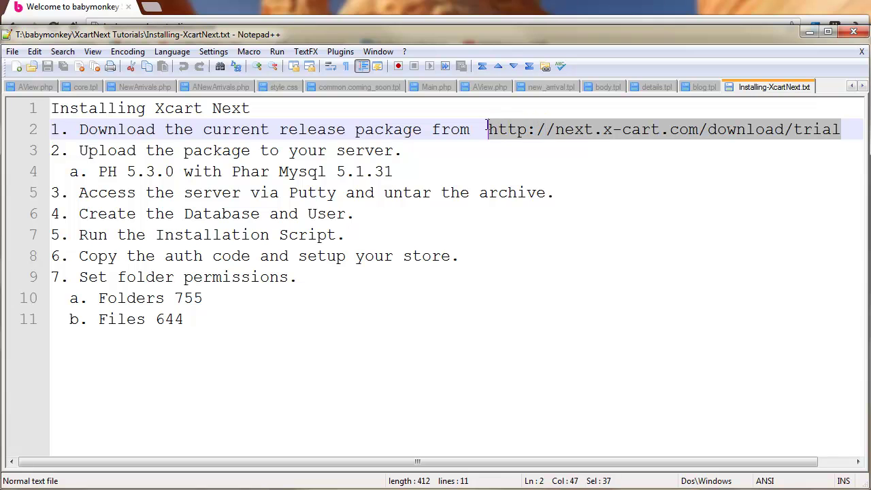
pyautogui.click(482, 135)
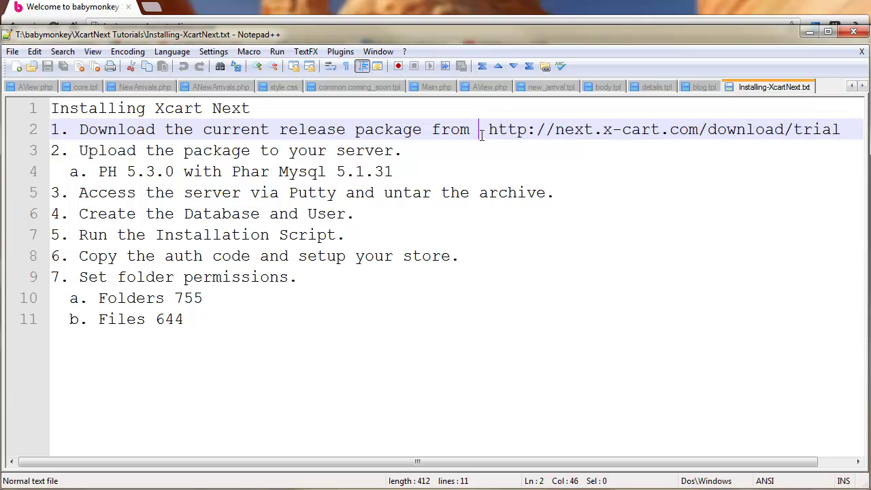
pyautogui.press('BackSpace')
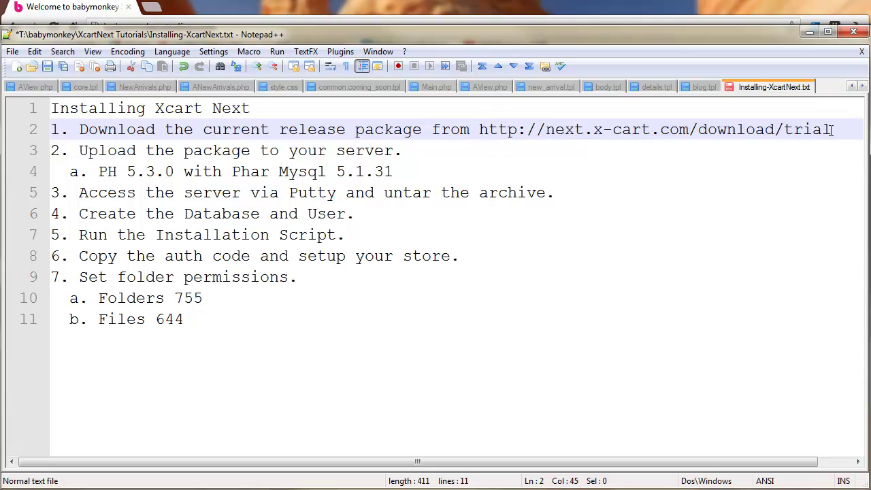
pyautogui.moveTo(831, 129); pyautogui.dragTo(490, 143)
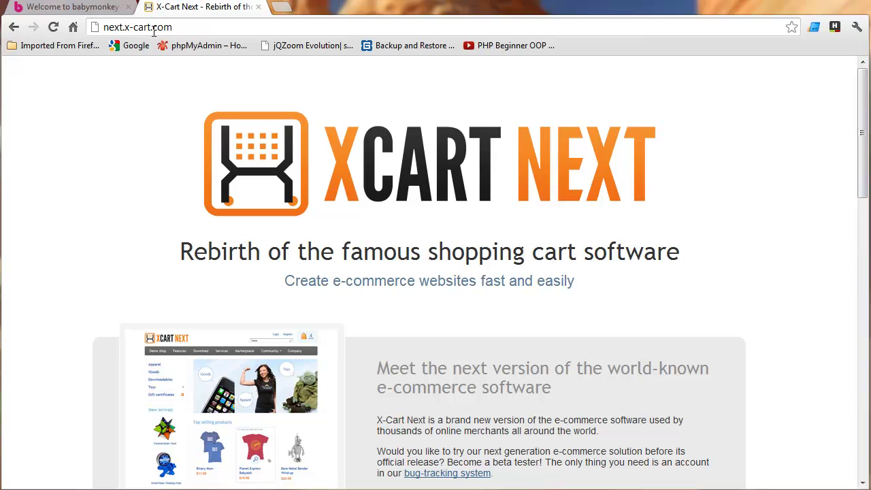
# Download the Beta package xcn-1.1.0-beta.zip (8,091 KB) and reveal it in Downloads.
pyautogui.scroll(-2, 467, 309)
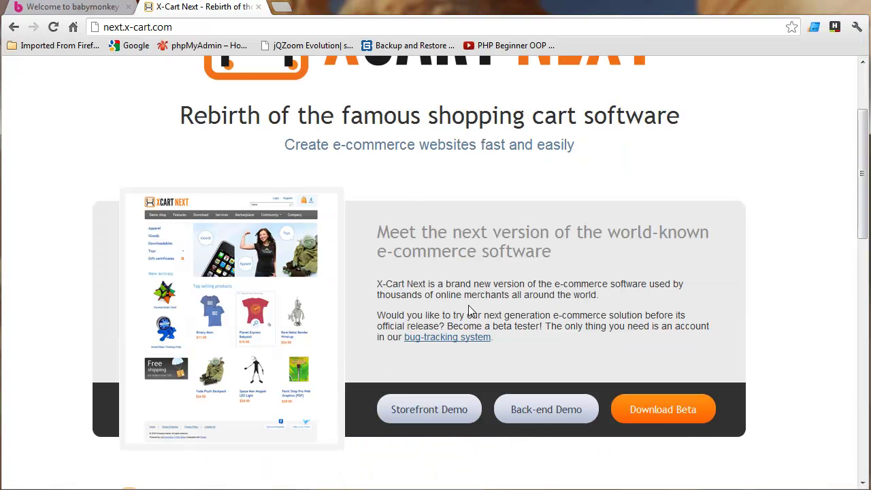
pyautogui.click(678, 413)
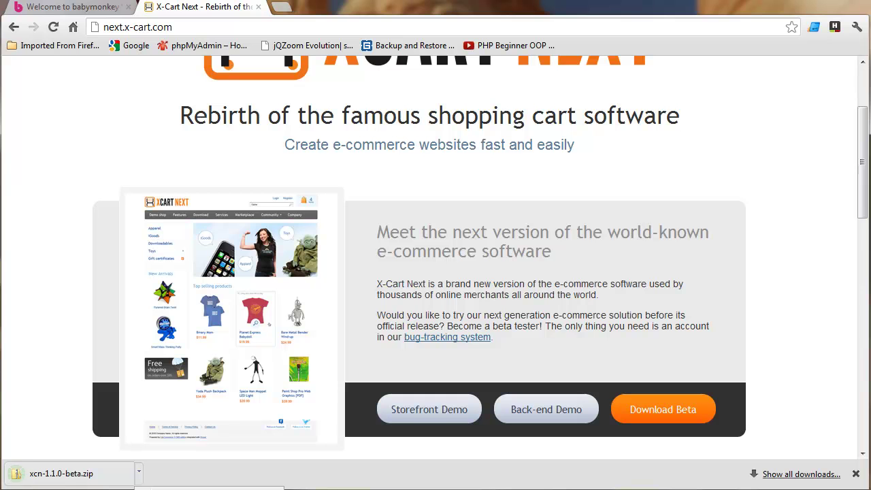
pyautogui.click(16, 473)
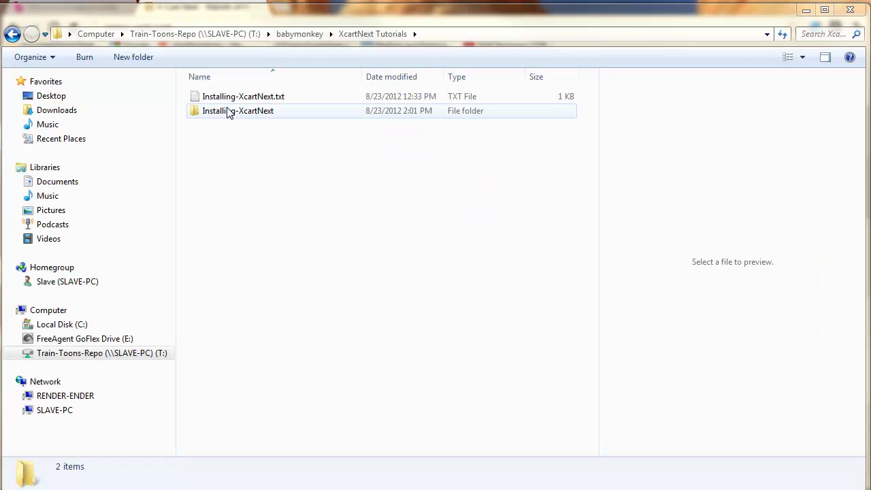
# Paste xcn-1.1.0-beta.zip into Installing-XcartNext and extract it there with 7-Zip Extract Here.
pyautogui.doubleClick(229, 110)
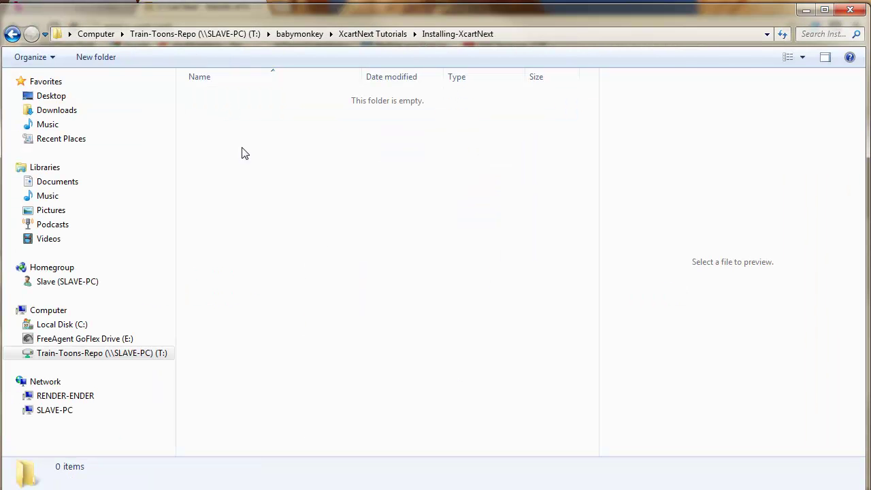
pyautogui.hotkey('ctrl', 'v')
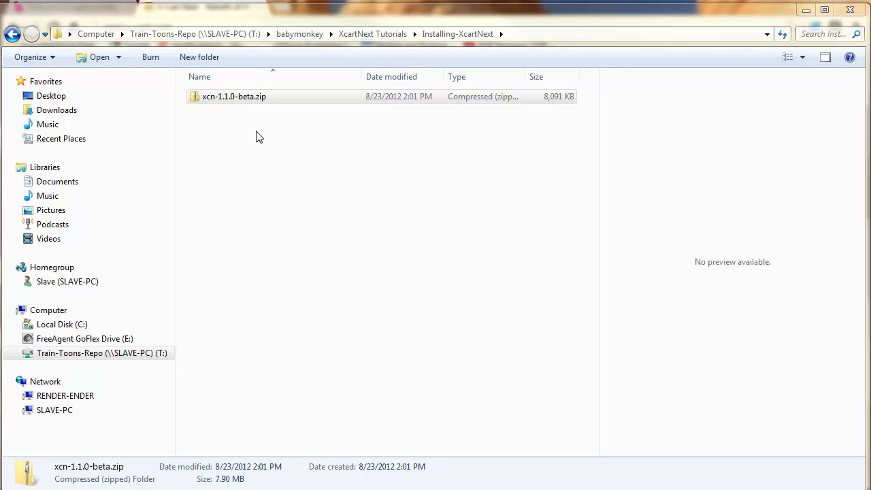
pyautogui.rightClick(249, 97)
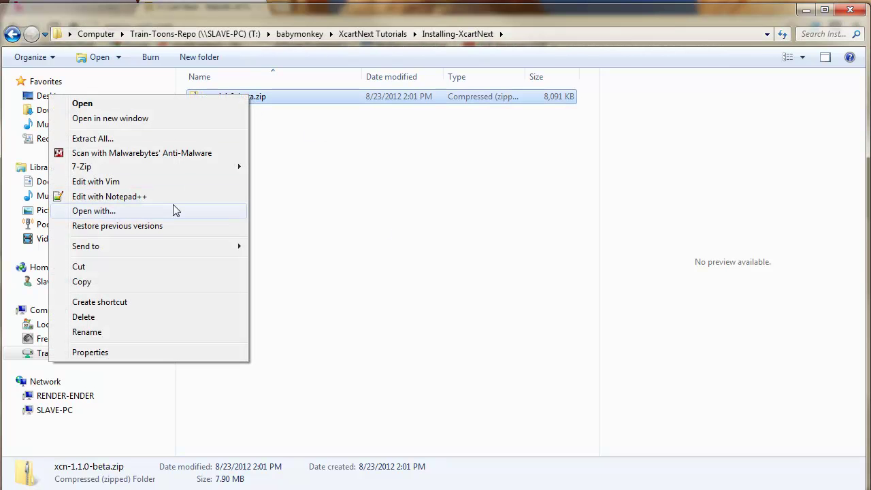
pyautogui.moveTo(181, 169)
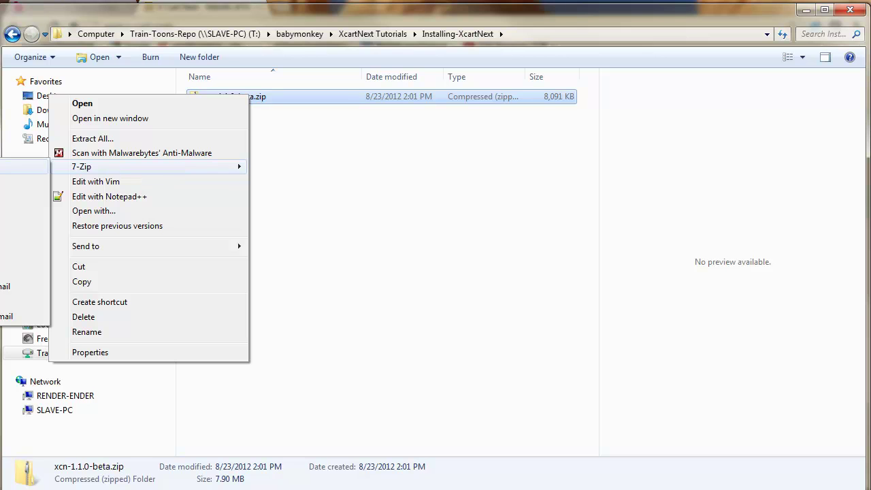
pyautogui.click(23, 197)
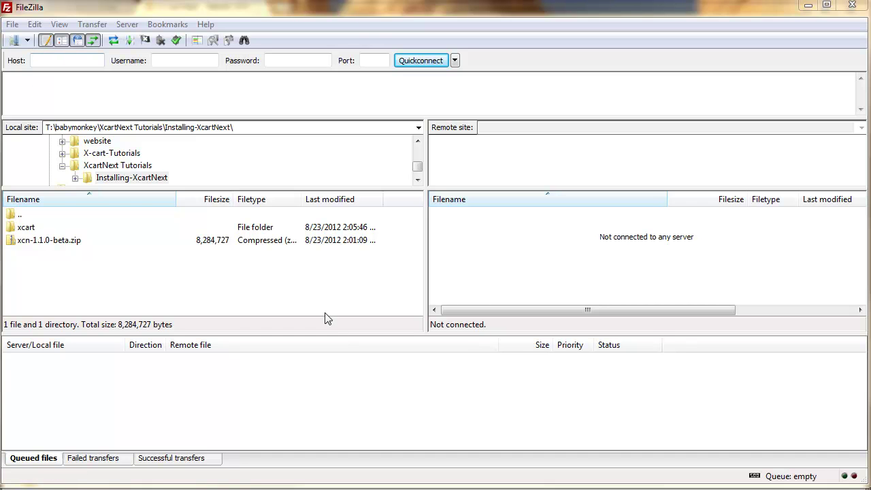
# Connect FileZilla to the saved XcartNext site, then go back to Chrome.
pyautogui.click(27, 41)
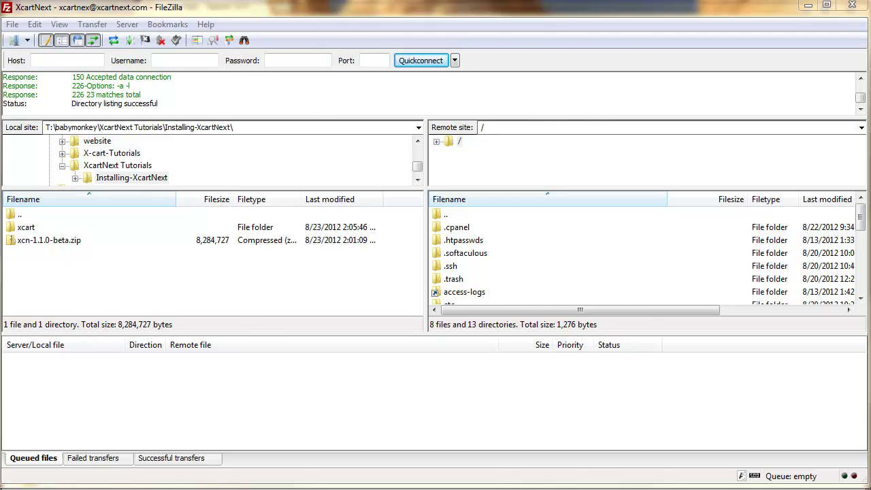
pyautogui.hotkey('alt', 'Tab')
pyautogui.click(211, 30)
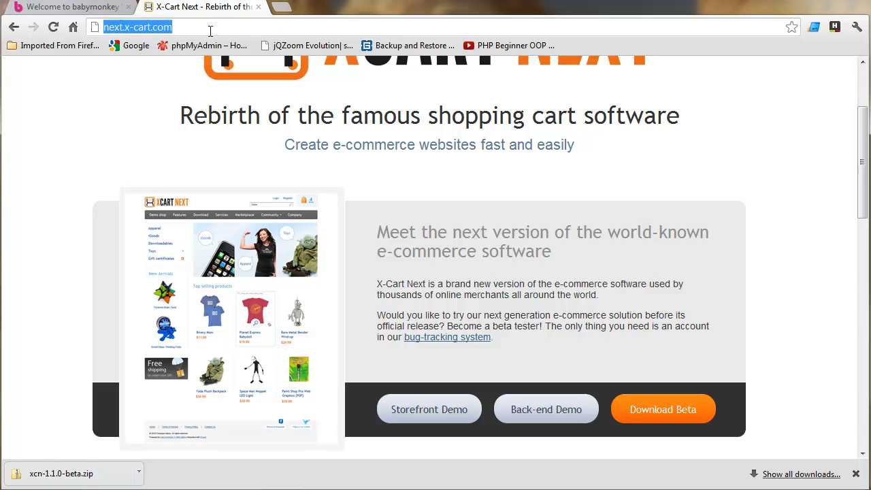
pyautogui.write('ewdhosting')
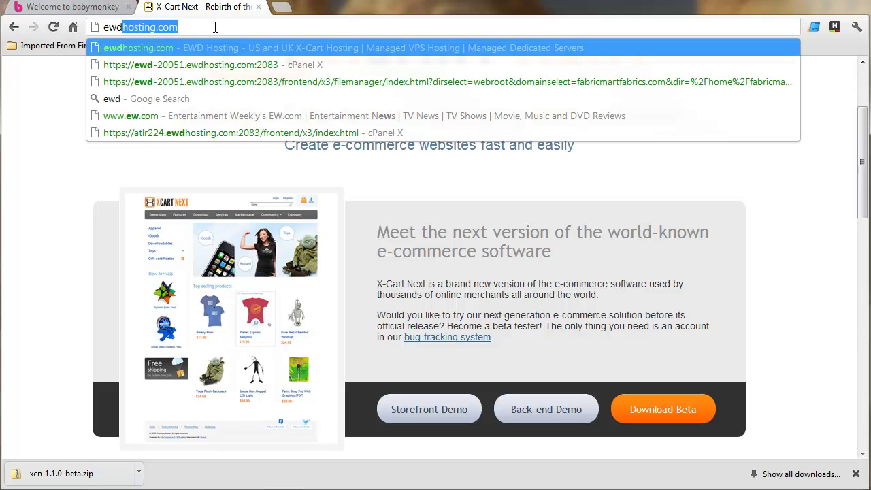
pyautogui.press('Return')
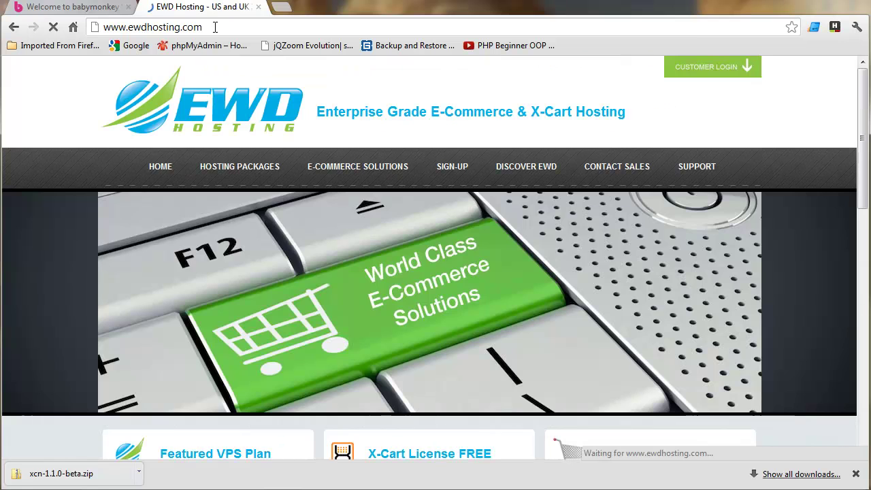
pyautogui.moveTo(272, 192)
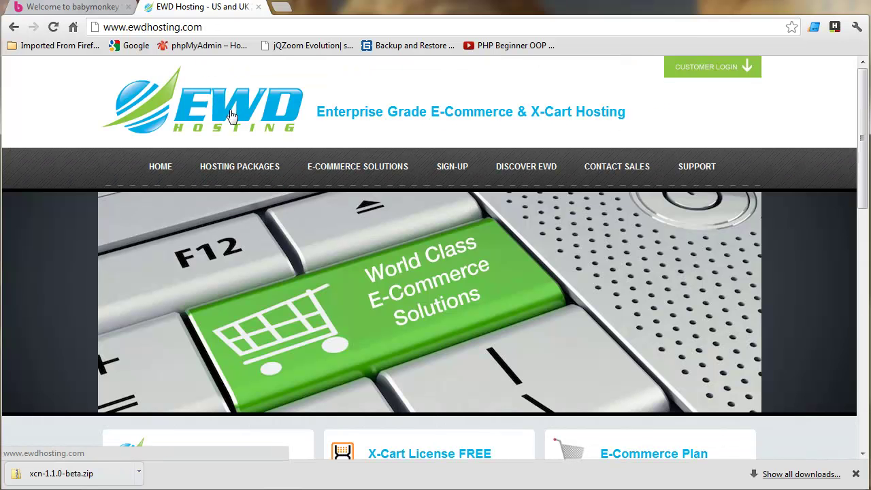
pyautogui.click(855, 473)
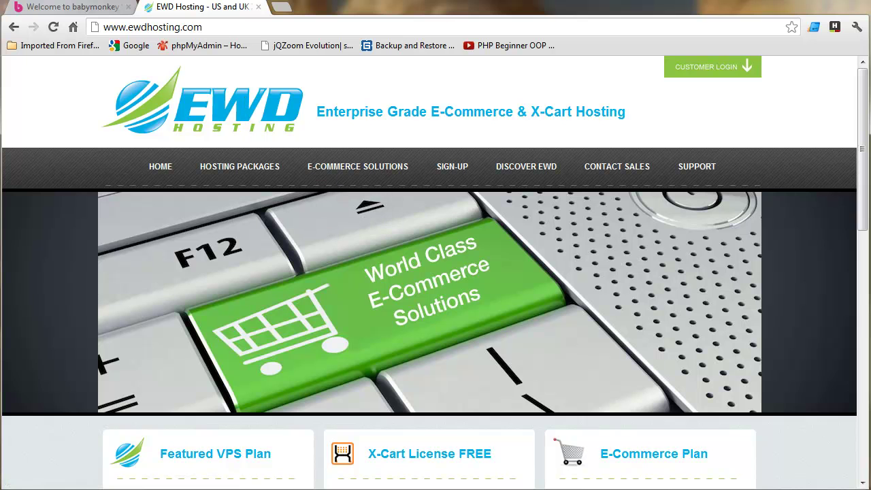
# Open the server's public_html folder in FileZilla and upload xcn-1.1.0-beta.zip into it.
pyautogui.hotkey('alt', 'Tab')
pyautogui.click(464, 284)
pyautogui.scroll(-2, 465, 286)
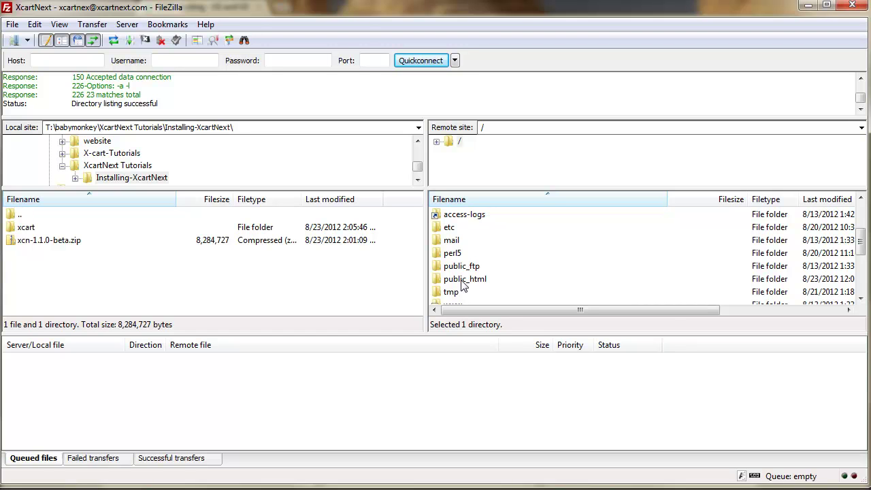
pyautogui.doubleClick(461, 282)
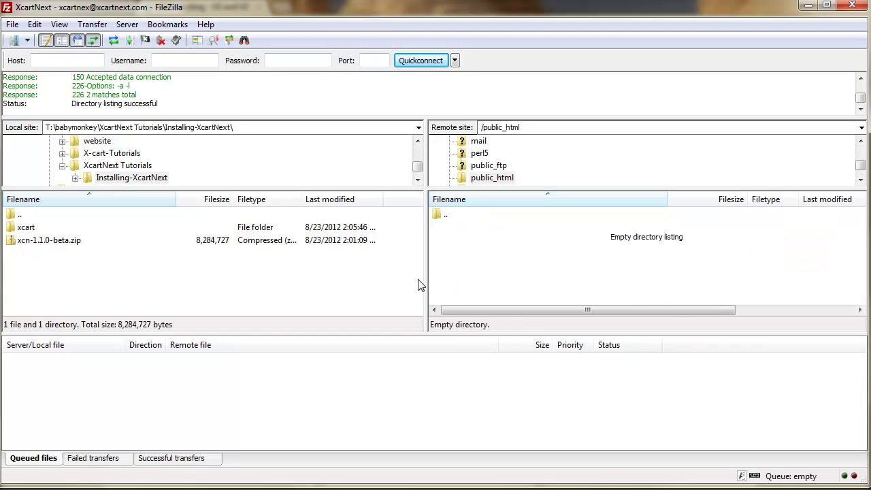
pyautogui.rightClick(37, 242)
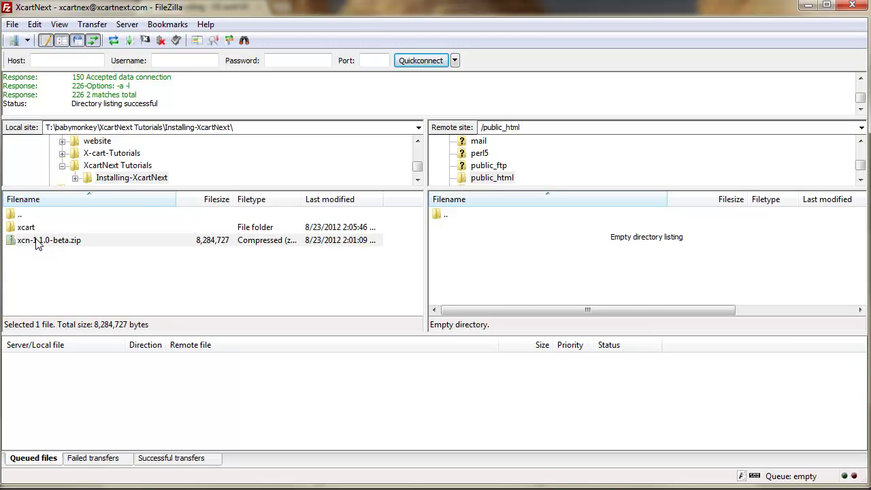
pyautogui.click(68, 248)
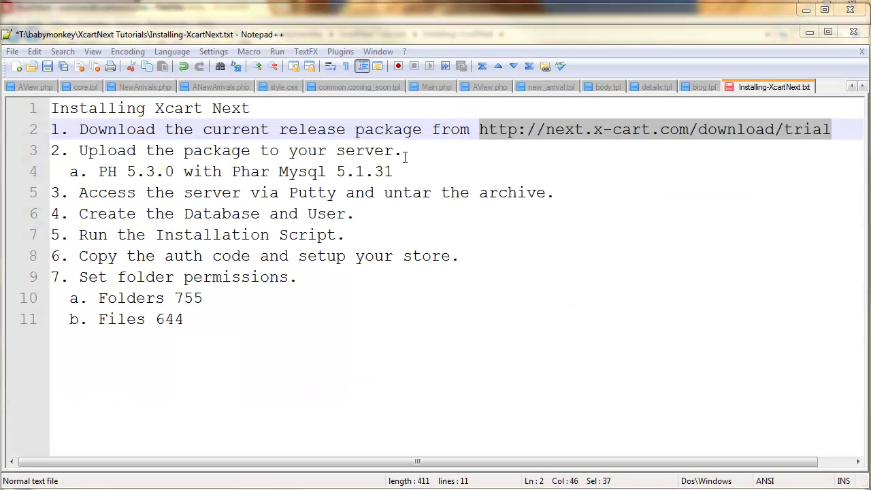
# Correct the misspelled 'PH' on line 4 of the notes and save.
pyautogui.click(117, 171)
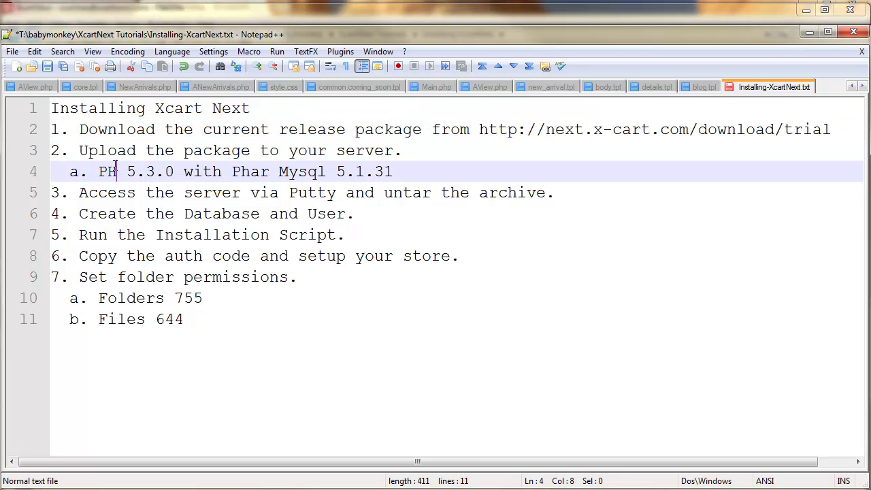
pyautogui.write('P')
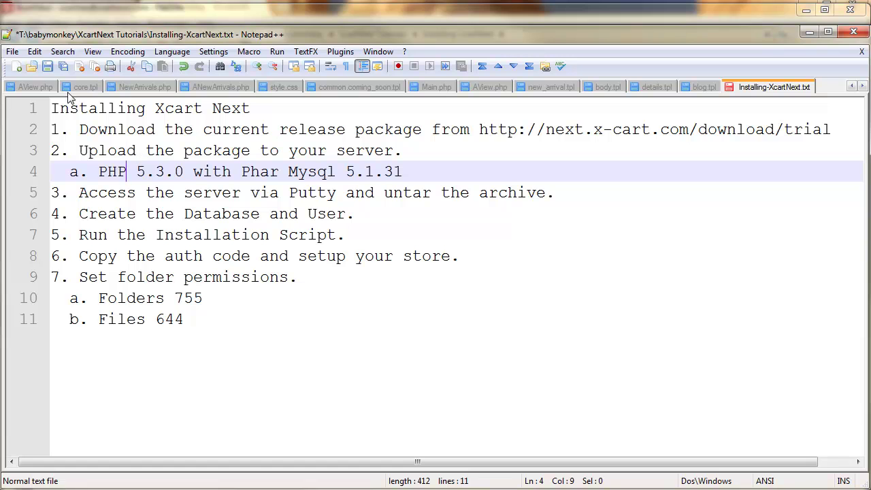
pyautogui.click(46, 68)
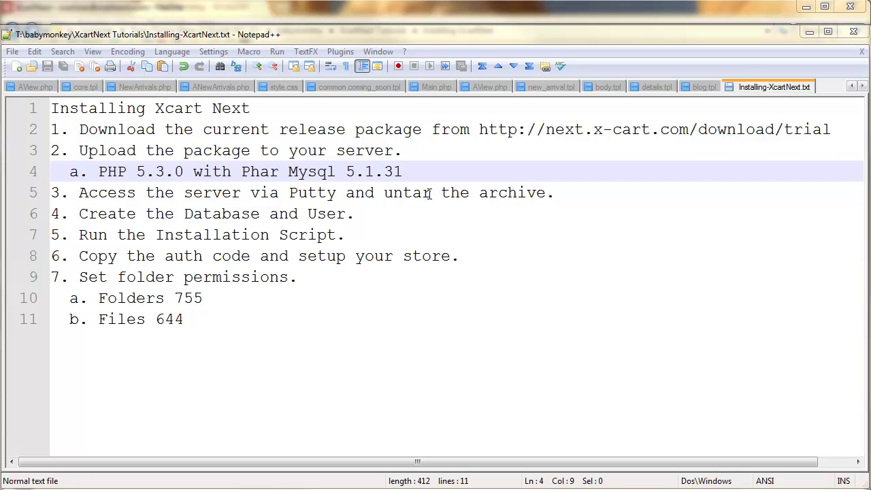
# Change 'untar' to 'unzip' in step 3, save, and minimize Notepad++.
pyautogui.moveTo(431, 193); pyautogui.dragTo(404, 193)
pyautogui.write('zip')
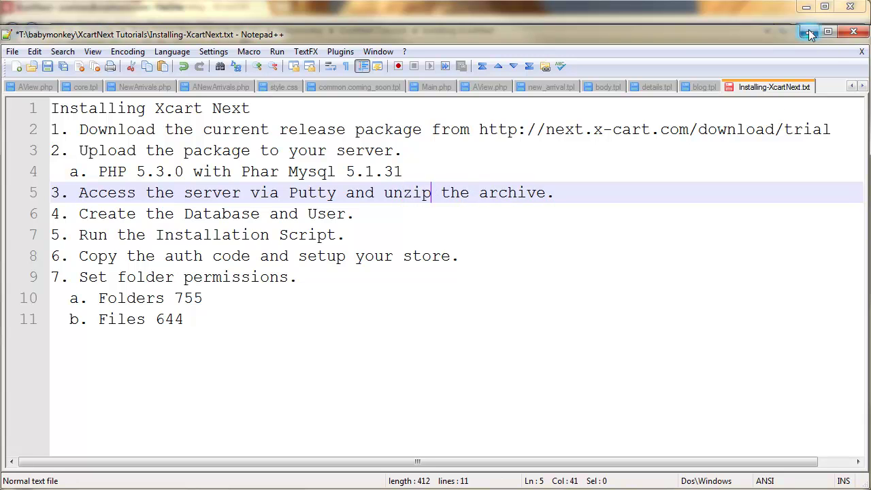
pyautogui.click(47, 66)
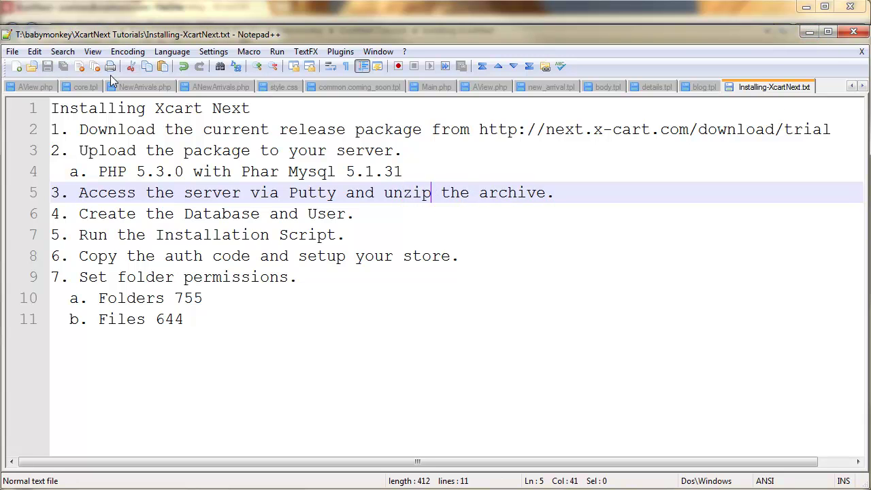
pyautogui.click(808, 32)
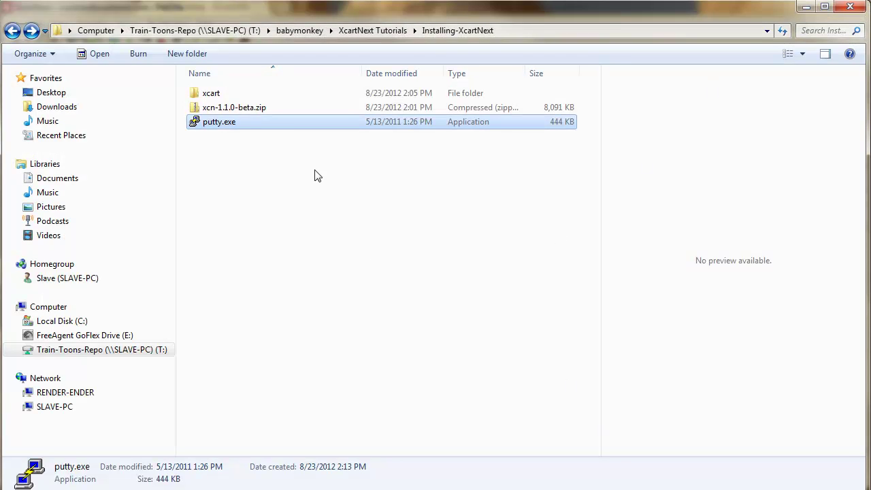
# Launch putty.exe, SSH into the pasted hosting server, and log in with the account's username and password.
pyautogui.doubleClick(258, 127)
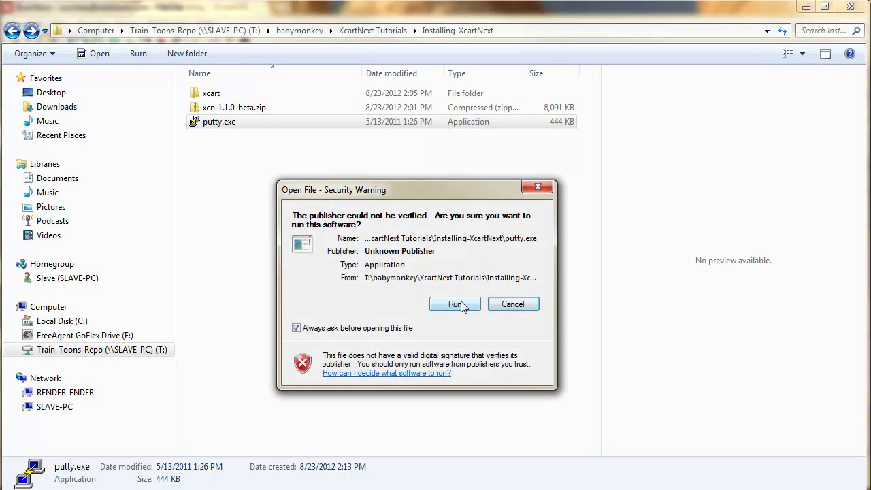
pyautogui.click(454, 304)
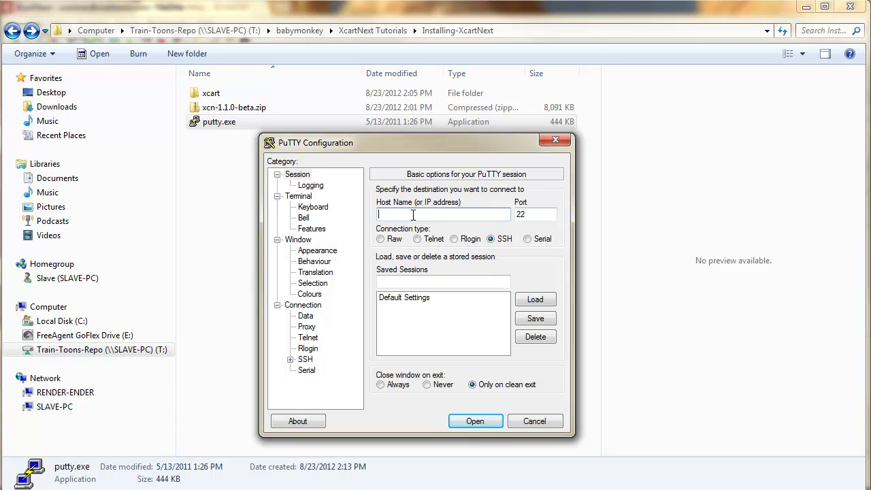
pyautogui.write('atlr224.ewdhosting.com')
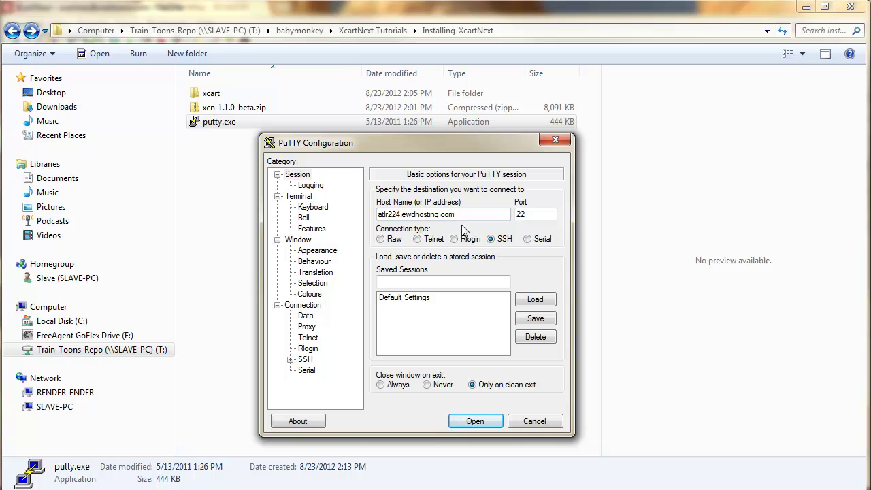
pyautogui.click(479, 422)
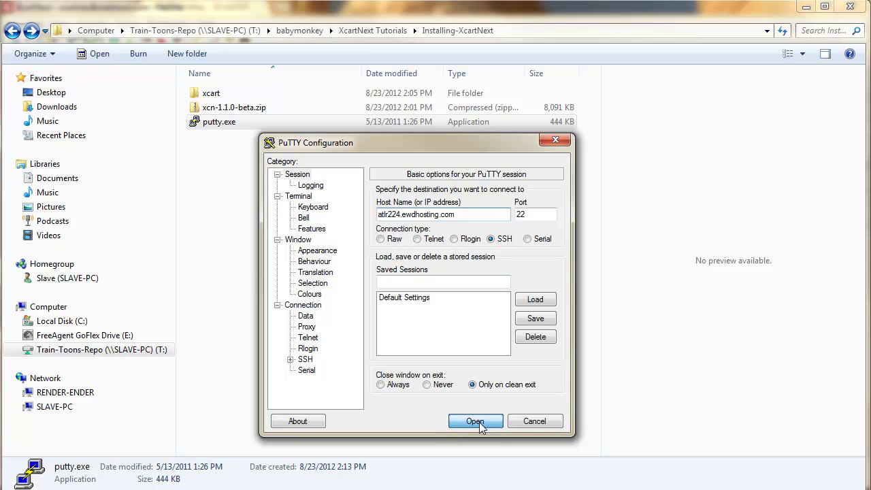
pyautogui.moveTo(127, 21); pyautogui.dragTo(467, 150)
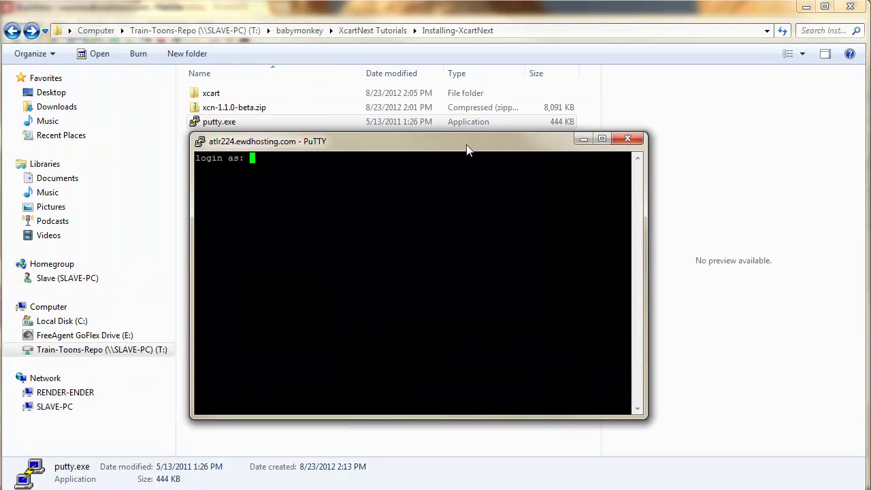
pyautogui.write('xcart')
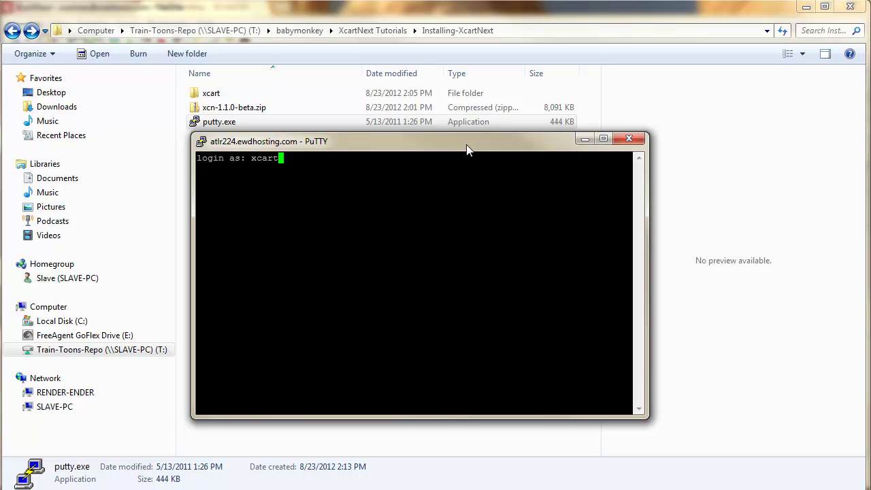
pyautogui.write('nex')
pyautogui.press('Return')
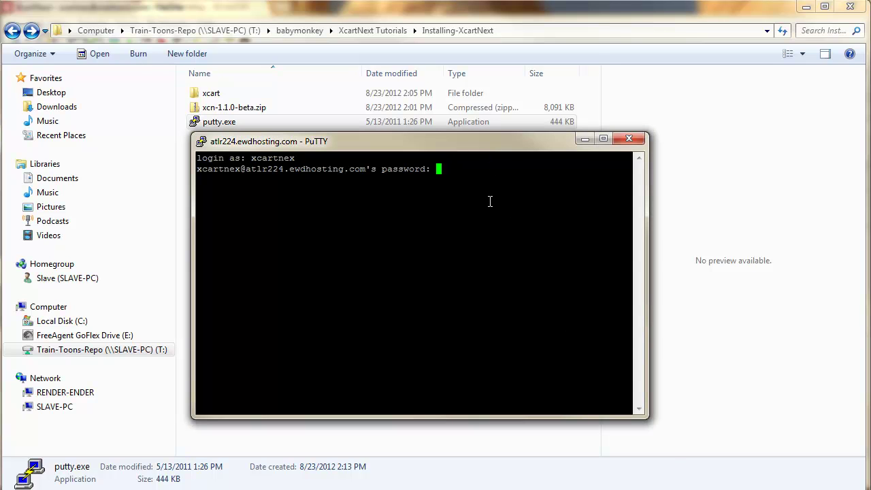
pyautogui.press('Return')
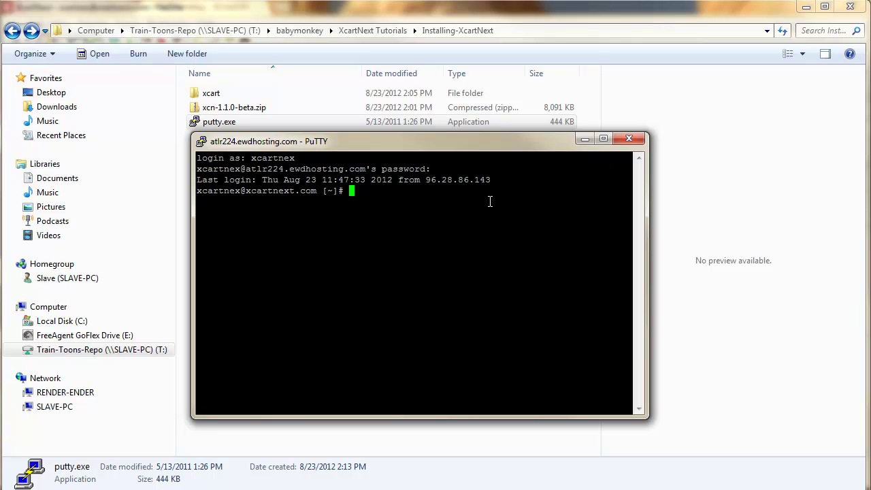
# List the home directory, cd into public_html, and list it to find xcn-1.1.0-beta.zip.
pyautogui.write('dir')
pyautogui.press('Return')
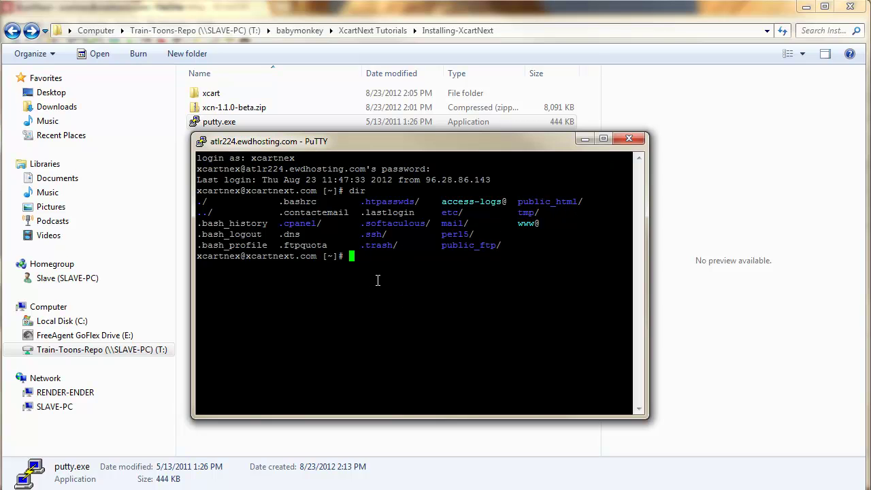
pyautogui.write('cd public_html')
pyautogui.press('Return')
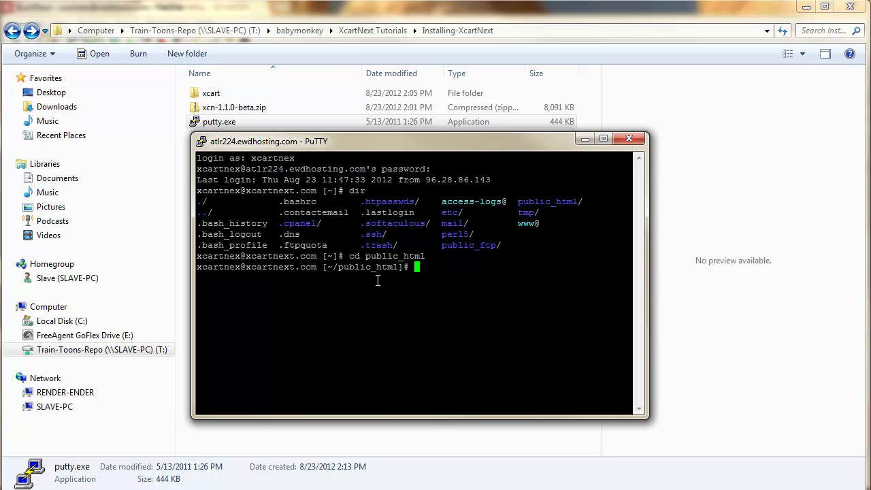
pyautogui.write('dir')
pyautogui.press('Return')
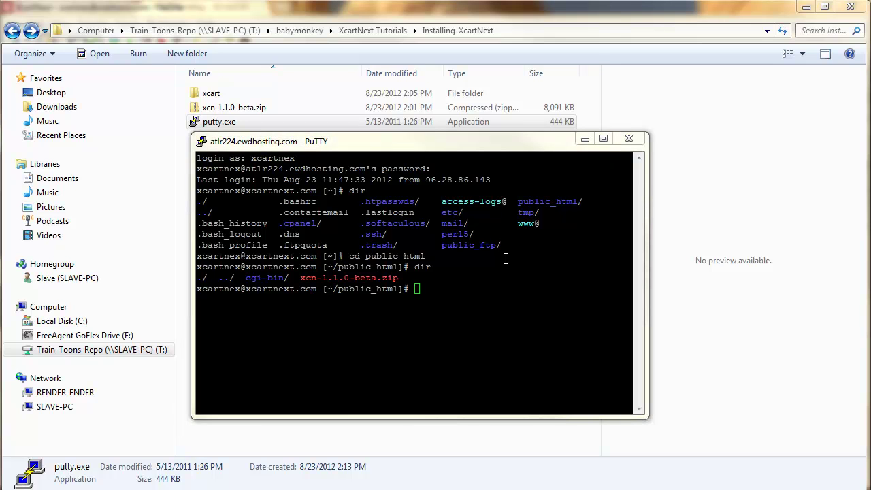
# Run 'unzip xcn-1.1.0-beta.zip' on the server and confirm the new xcart folder with dir.
pyautogui.click(451, 155)
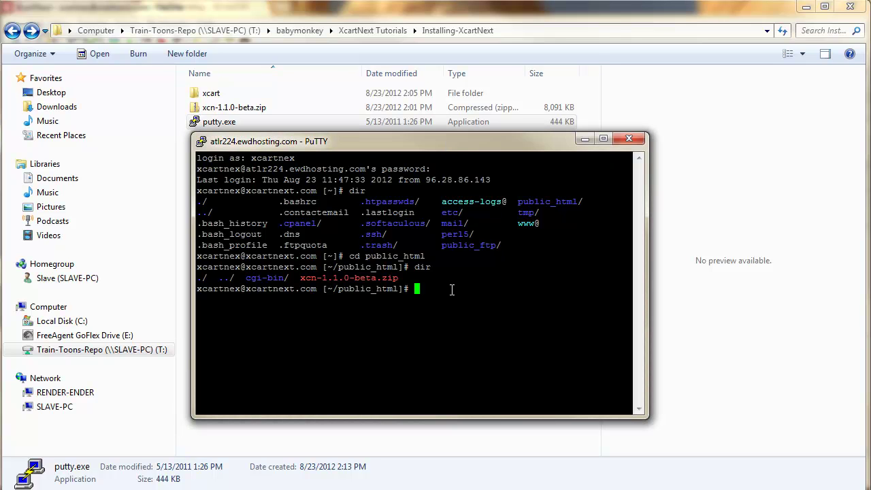
pyautogui.write('unzip xcn-1.1.0-beta.zip')
pyautogui.press('Return')
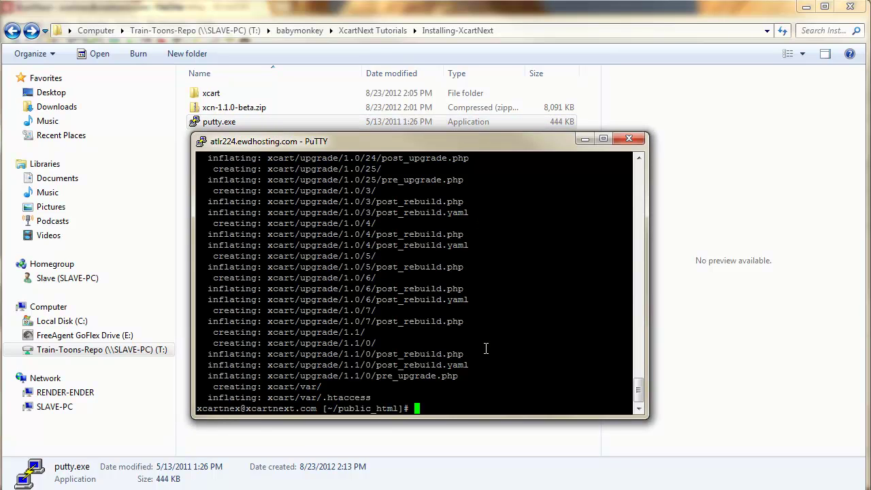
pyautogui.write('dir')
pyautogui.press('Return')
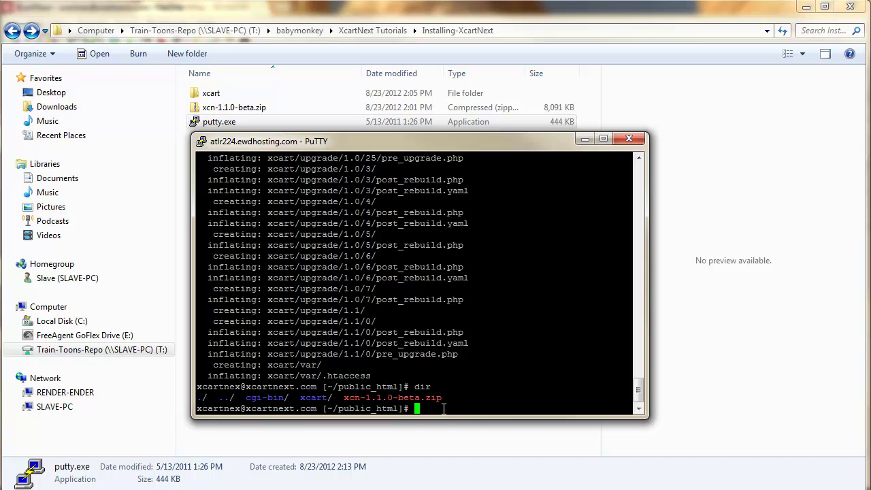
# Rename the xcart folder to xcartnext and list public_html to confirm the rename.
pyautogui.write('mv xcart xcartnext')
pyautogui.press('Return')
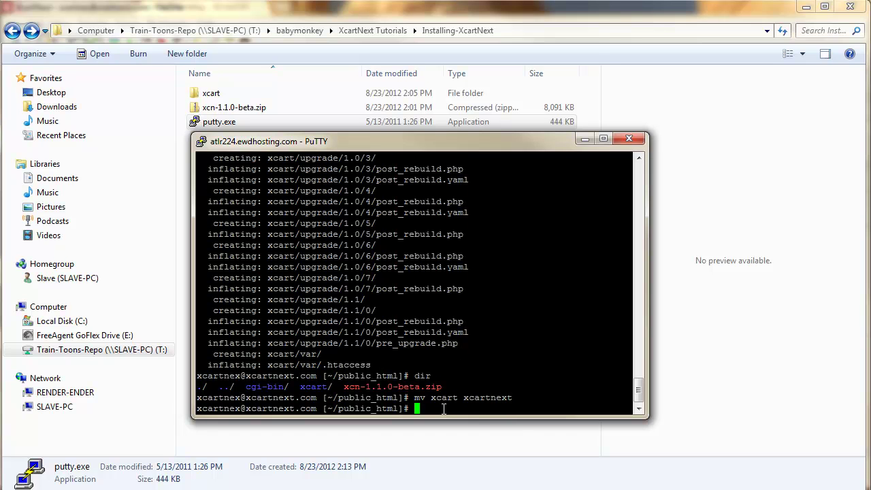
pyautogui.write('dir')
pyautogui.press('Return')
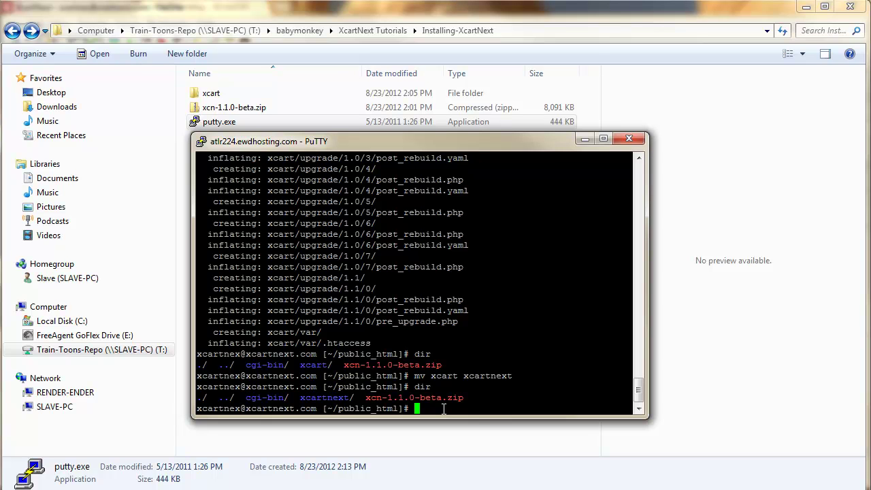
# From inside xcartnext, recursively copy all its contents up into public_html with cp * -r ../.
pyautogui.write('cd xcartnext')
pyautogui.press('Return')
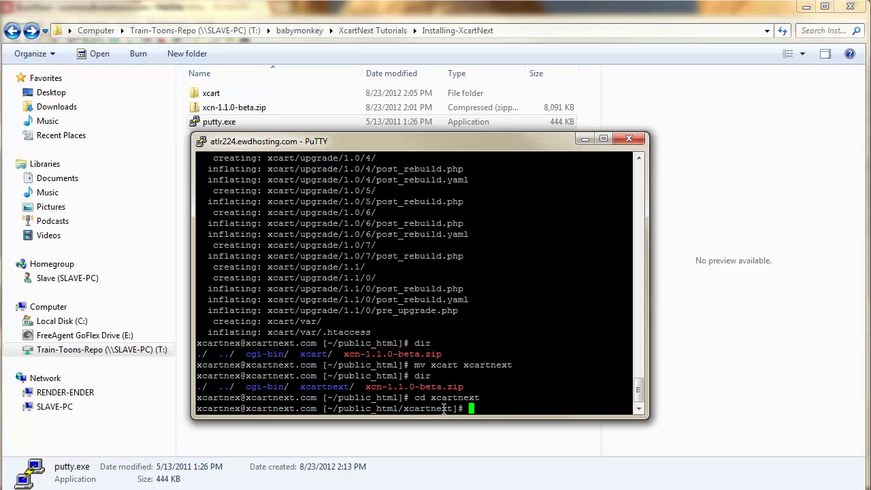
pyautogui.write('cp * -r ../')
pyautogui.press('Return')
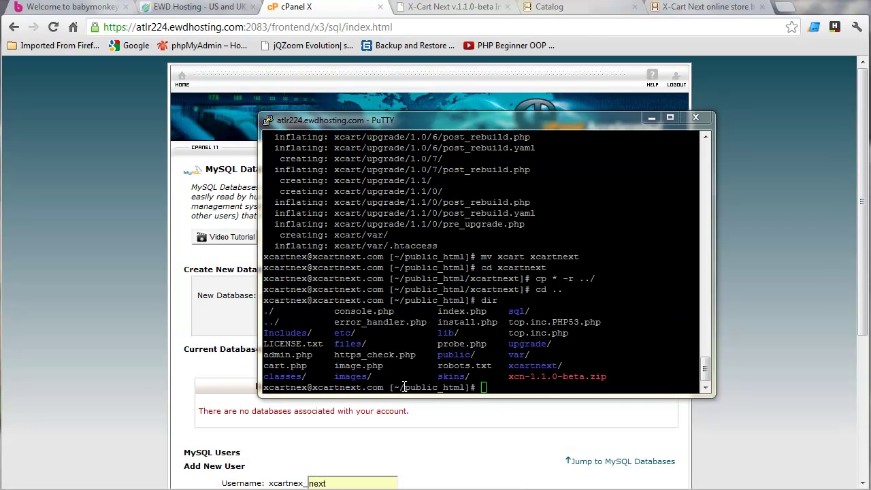
# Enter the xcartnext folder in the terminal and list it to find the hidden .htaccess file.
pyautogui.click(498, 387)
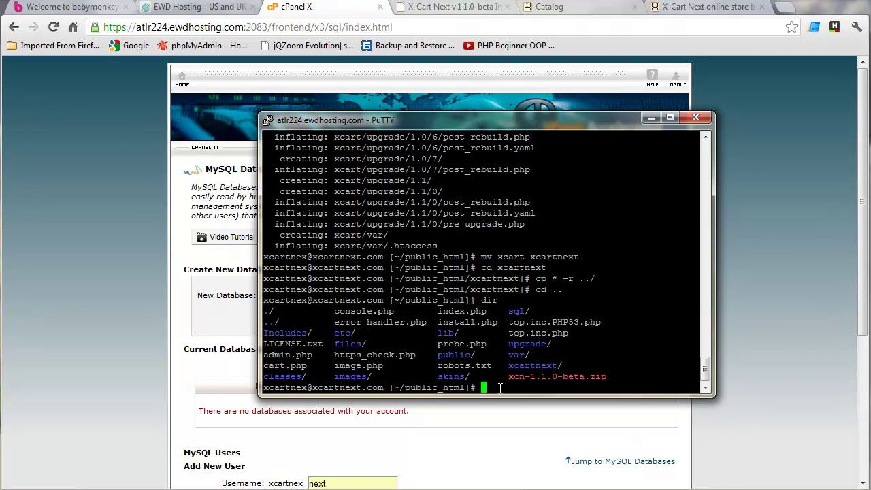
pyautogui.write('cd xcartn')
pyautogui.write('ext')
pyautogui.press('Return')
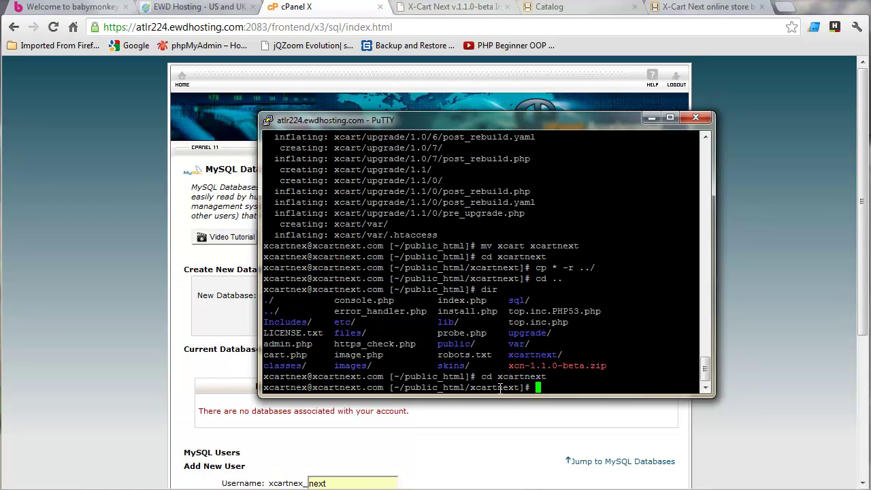
pyautogui.write('dir')
pyautogui.press('Return')
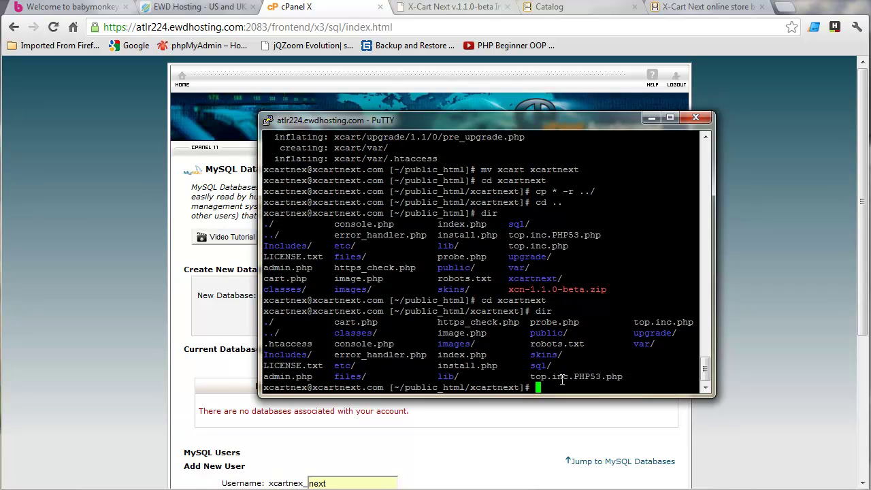
# Copy .htaccess up into public_html, then list public_html to confirm it arrived.
pyautogui.write('cp .htaccess ../')
pyautogui.press('Return')
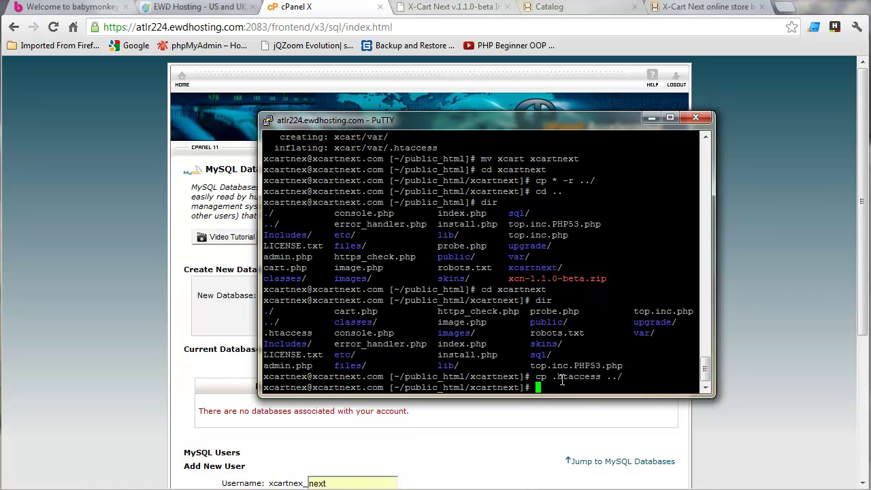
pyautogui.write('cd ..')
pyautogui.press('Return')
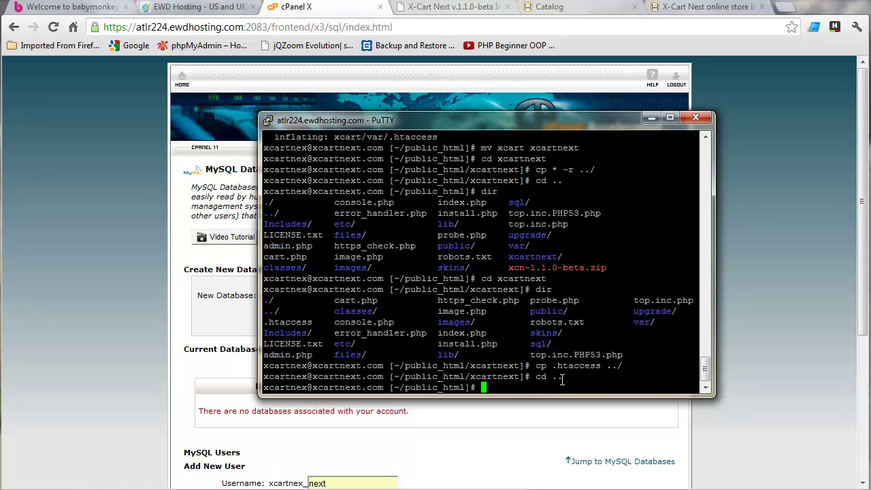
pyautogui.write('dir')
pyautogui.press('Return')
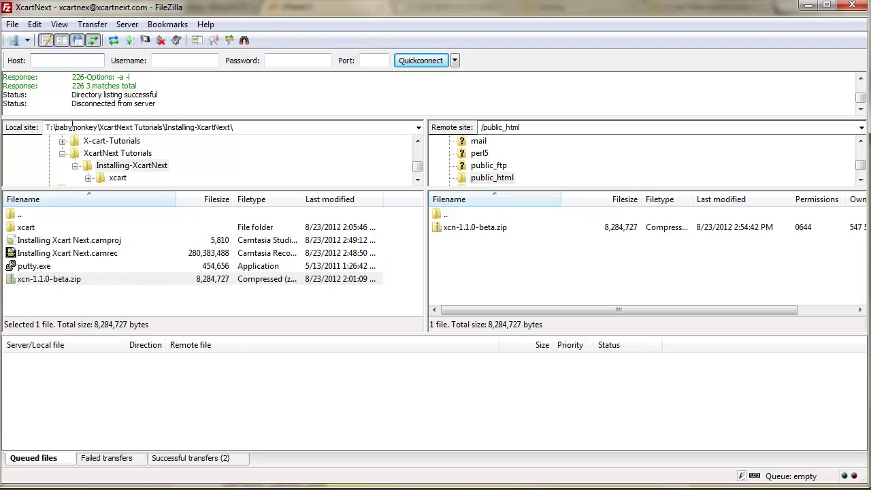
# Refresh FileZilla's remote public_html listing, check that .htaccess is there, then minimize FileZilla.
pyautogui.click(59, 24)
pyautogui.moveTo(35, 26)
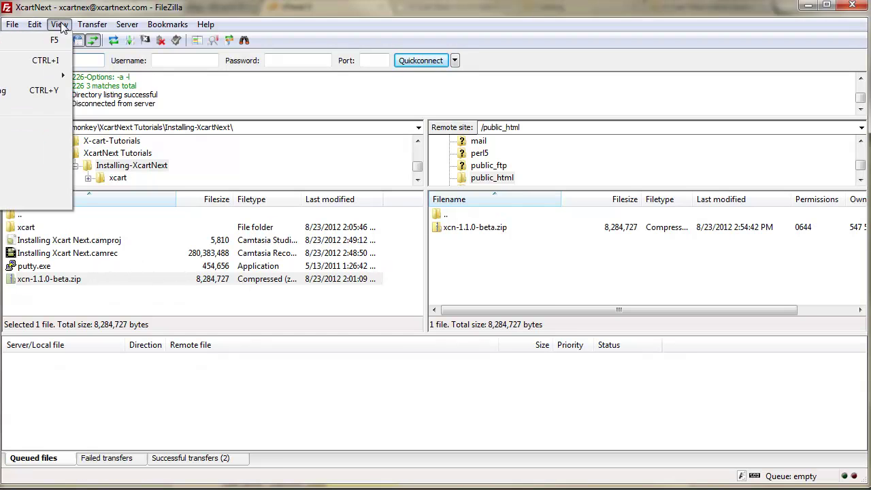
pyautogui.click(53, 39)
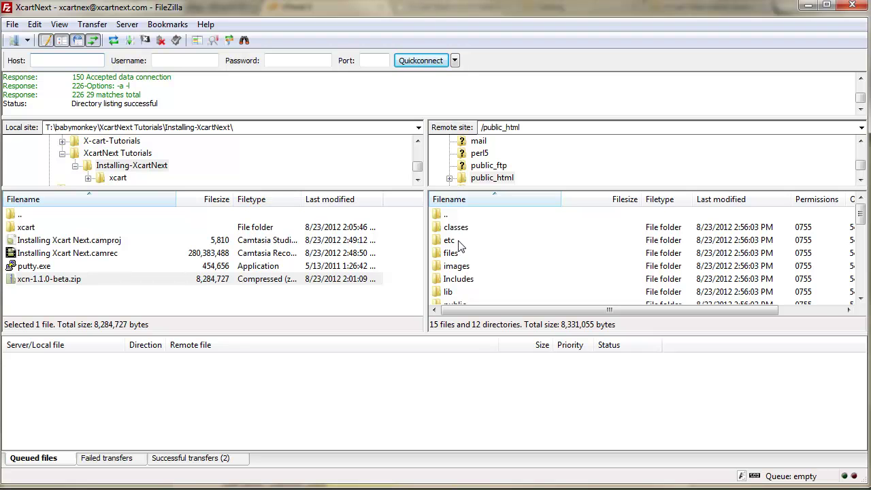
pyautogui.moveTo(860, 212); pyautogui.dragTo(861, 239)
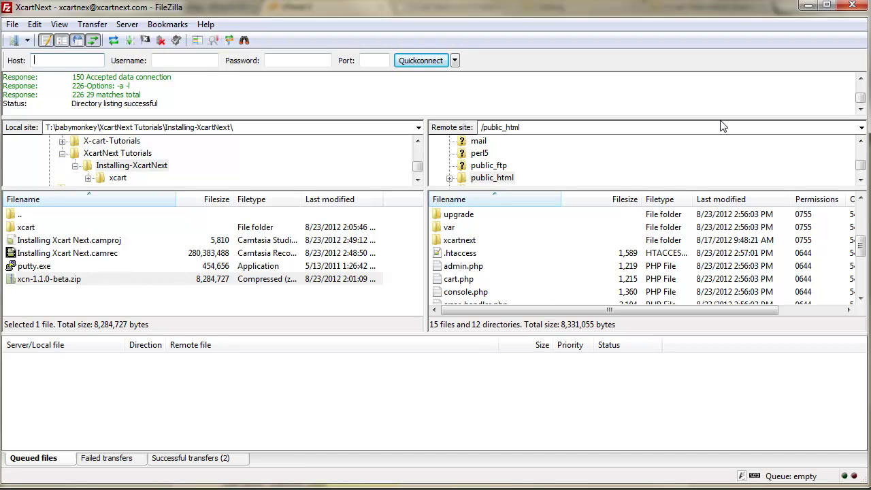
pyautogui.click(808, 7)
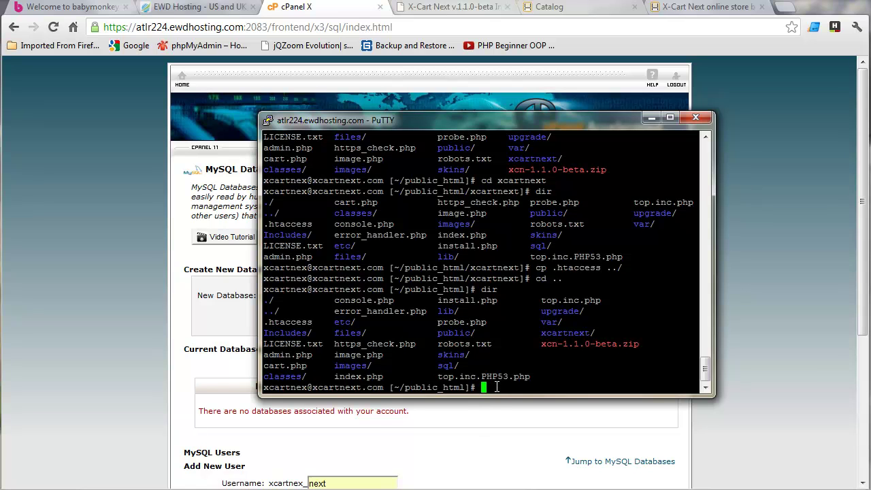
# Delete the leftover xcartnext folder from public_html using rm -r.
pyautogui.write('rm xcartnext')
pyautogui.press('Return')
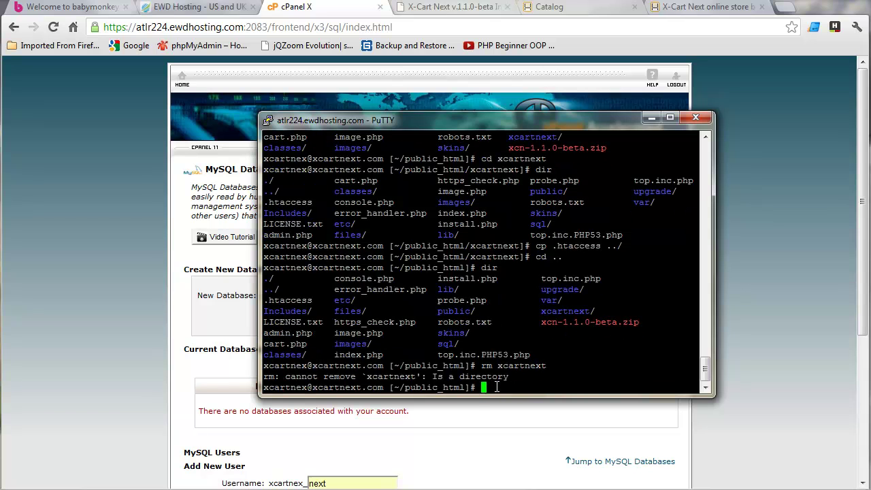
pyautogui.write('rm -r')
pyautogui.write(' xcartnex')
pyautogui.write('t')
pyautogui.press('Return')
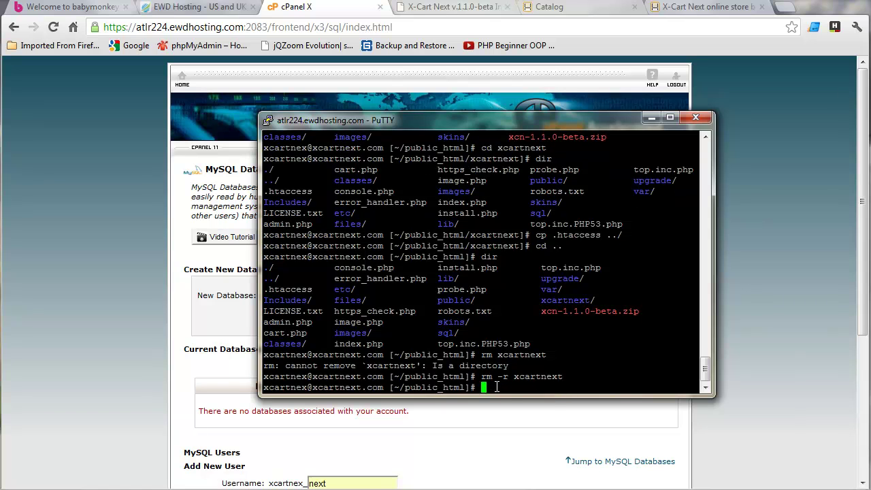
# Confirm xcartnext is gone, then mark the unzip step on the Notepad++ checklist.
pyautogui.write('dir')
pyautogui.press('Return')
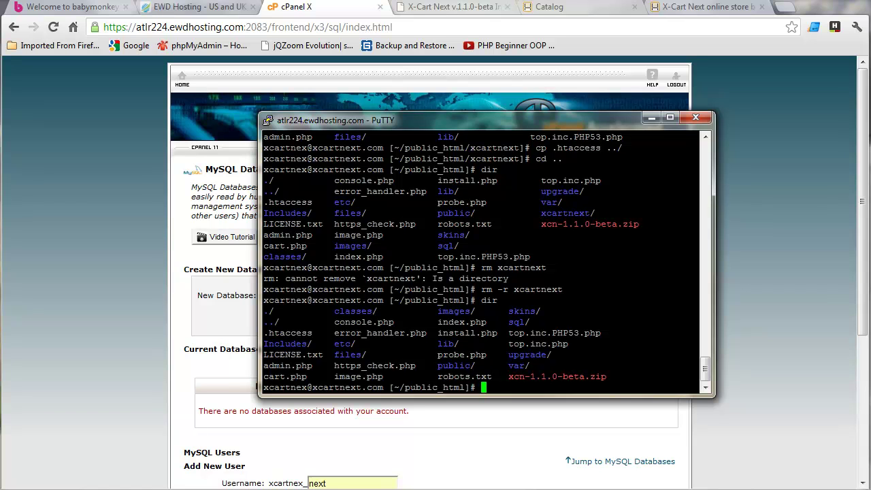
pyautogui.hotkey('alt', 'Tab')
pyautogui.moveTo(96, 163); pyautogui.dragTo(537, 167)
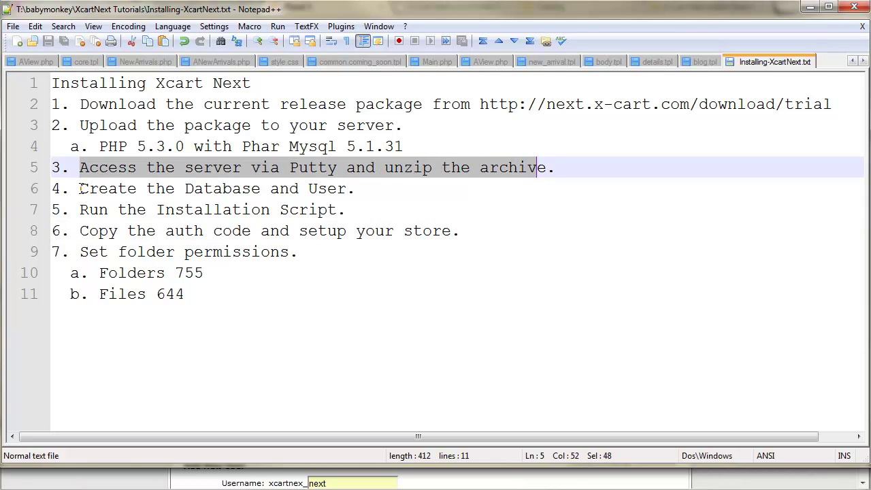
# Highlight 'Create the Database and User.' on the checklist and minimize Notepad++.
pyautogui.moveTo(81, 189); pyautogui.dragTo(355, 188)
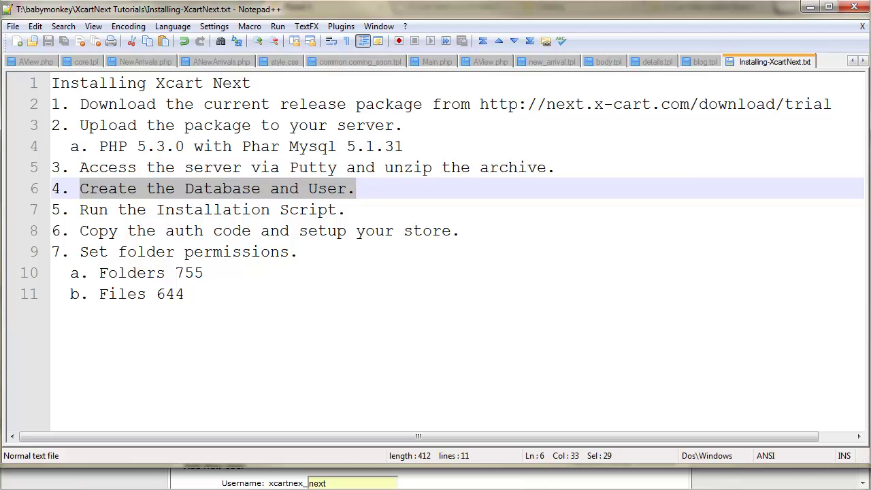
pyautogui.click(809, 6)
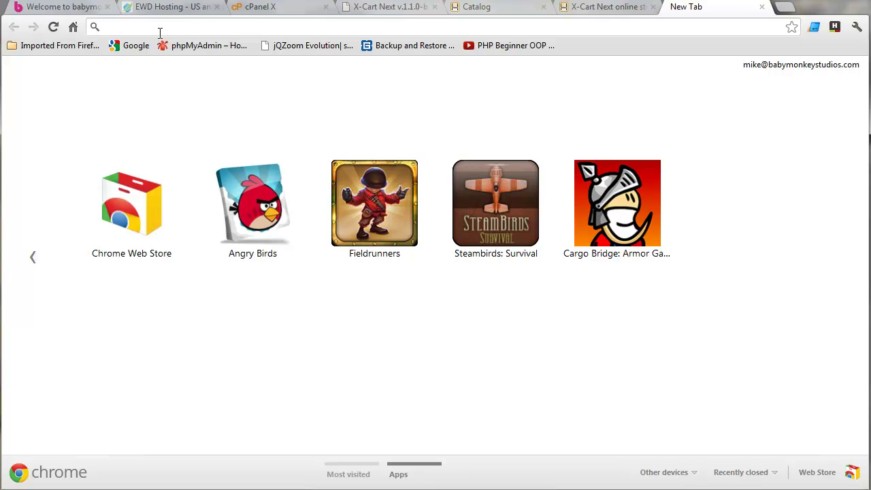
# Open xcartnext.com/cpanel, log out, and log back in with the hosting account's username and password.
pyautogui.write('xcartne')
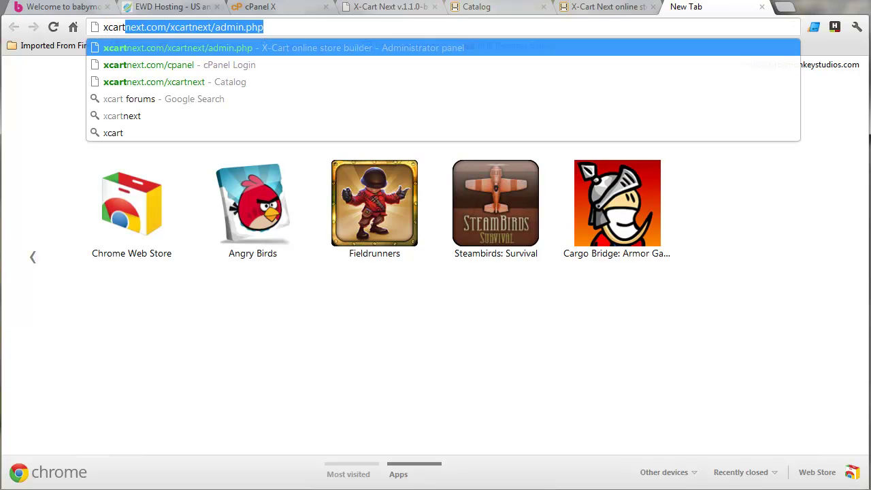
pyautogui.write('xt.com')
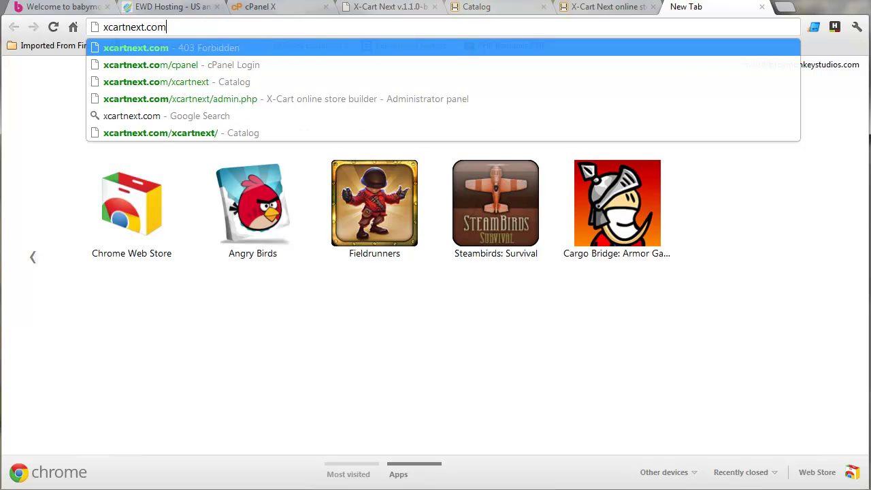
pyautogui.write('/cpanel')
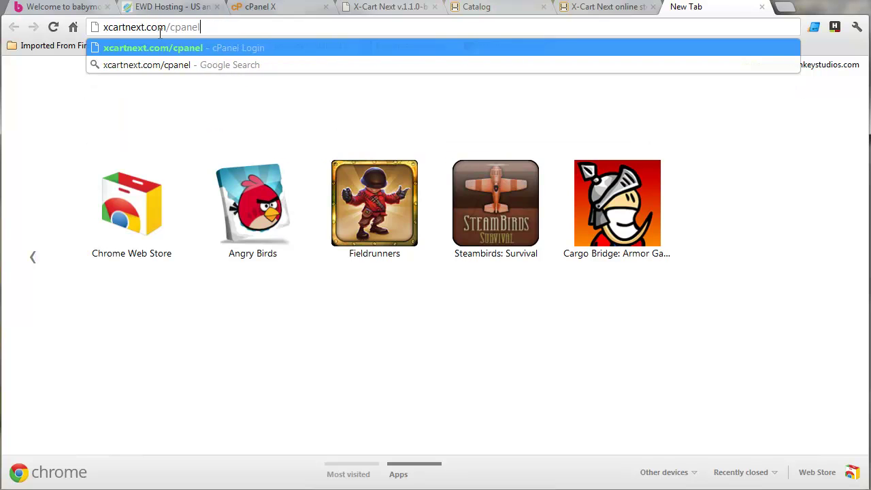
pyautogui.press('Return')
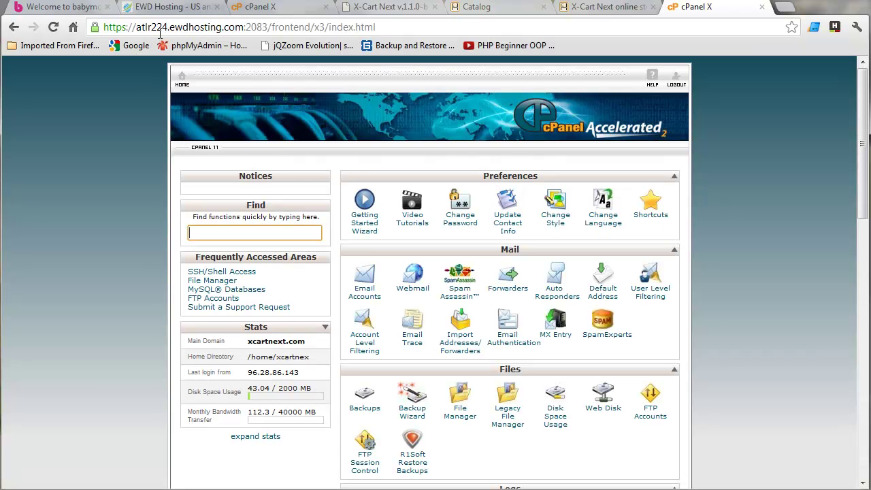
pyautogui.click(677, 85)
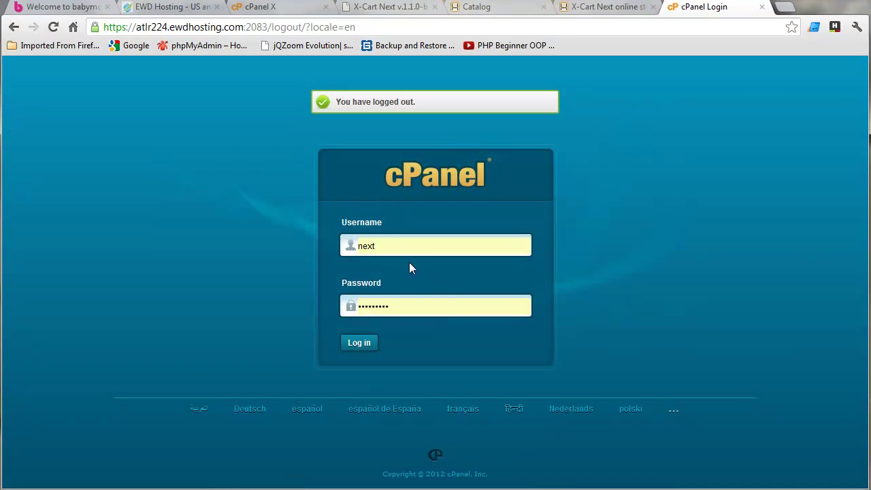
pyautogui.doubleClick(382, 247)
pyautogui.write('xcart')
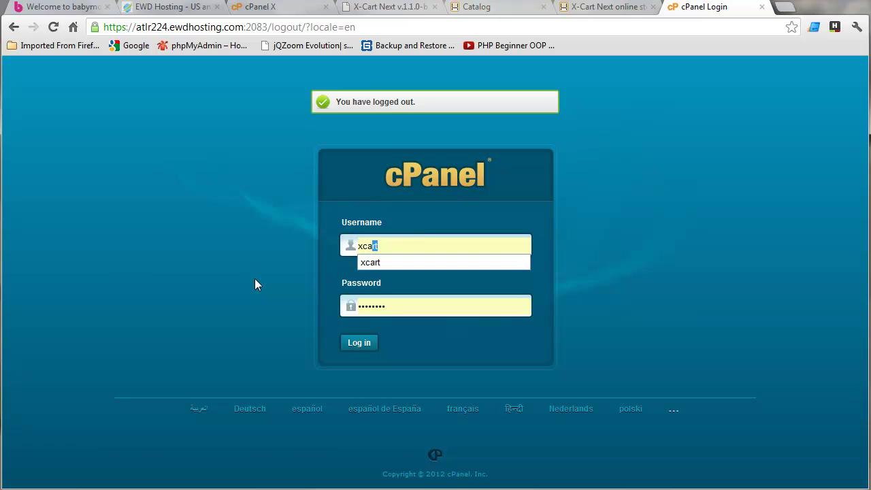
pyautogui.write('nex')
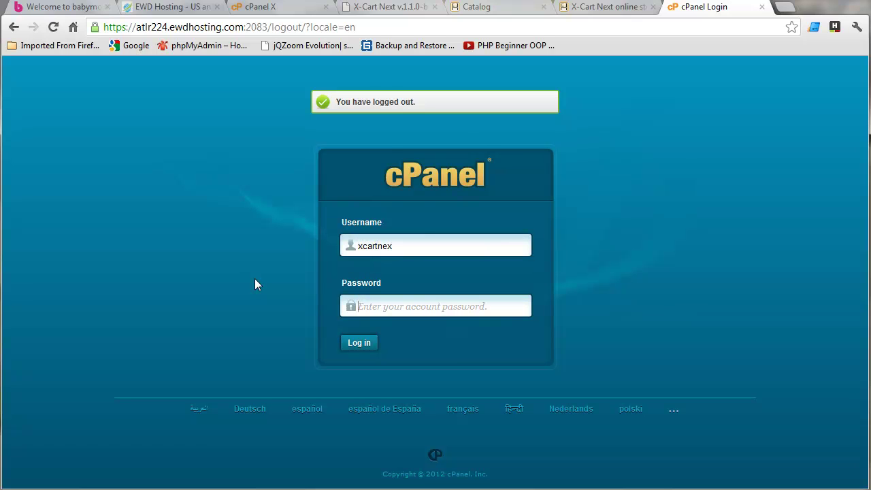
pyautogui.press('Tab')
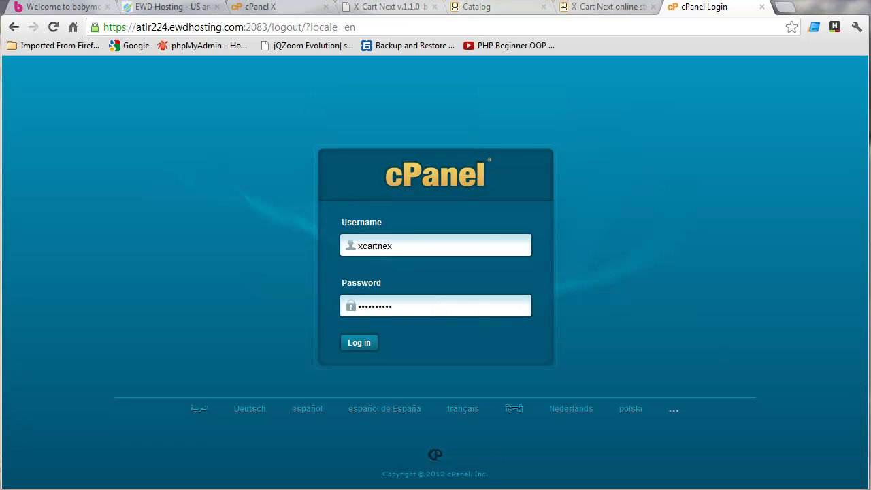
pyautogui.click(359, 343)
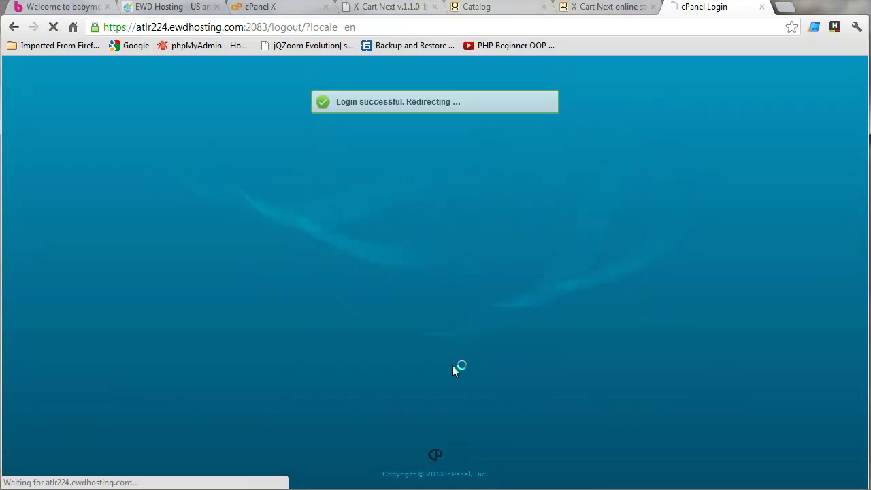
# Open the MySQL Database Wizard from the Databases section, then return to cPanel home.
pyautogui.scroll(-2, 501, 343)
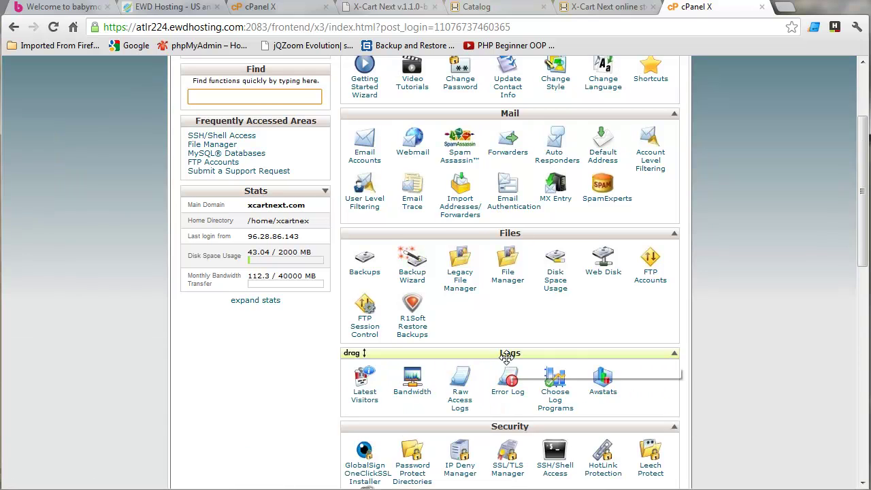
pyautogui.scroll(-2, 507, 360)
pyautogui.scroll(-2, 506, 362)
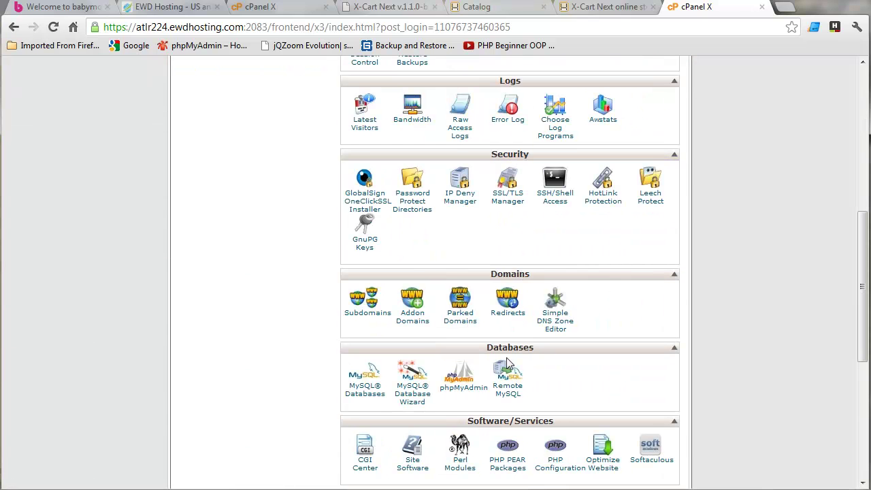
pyautogui.click(420, 393)
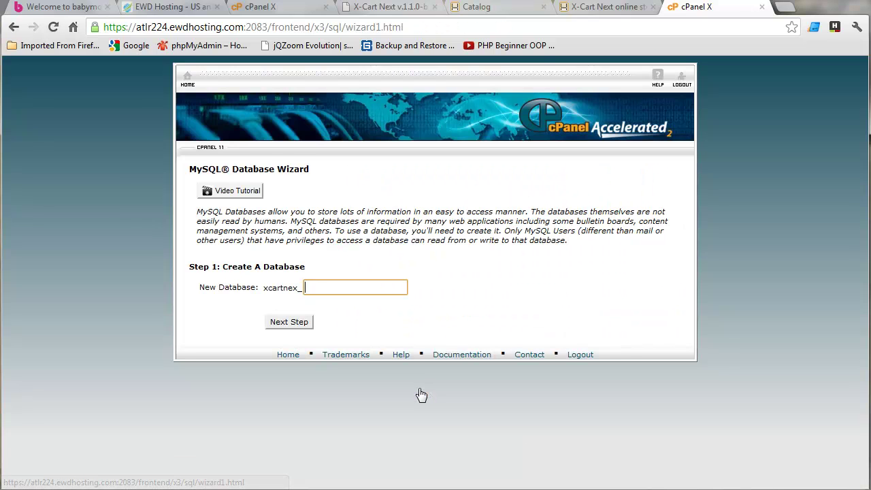
pyautogui.click(13, 30)
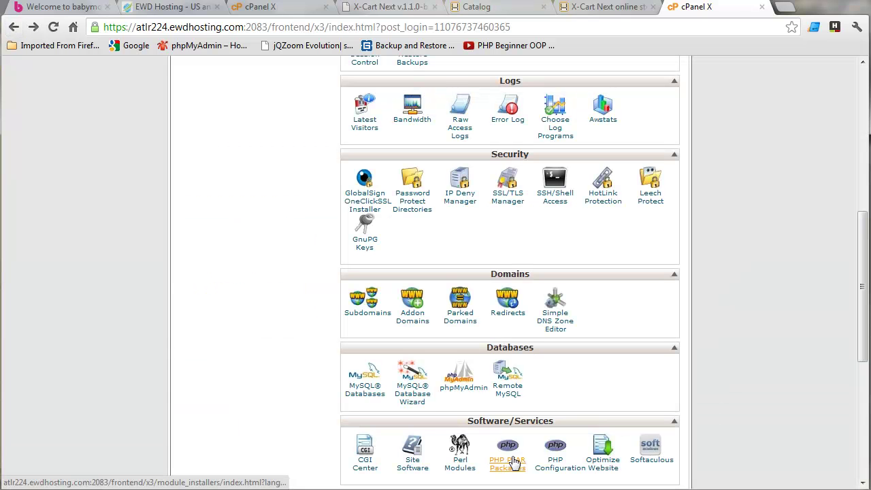
# Create the MySQL database xcartnex_next on the MySQL Databases page.
pyautogui.click(361, 398)
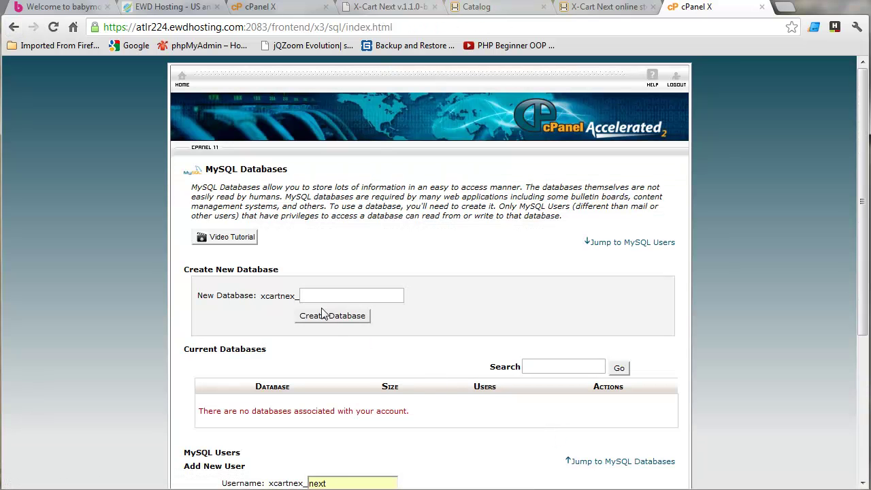
pyautogui.click(324, 295)
pyautogui.write('next')
pyautogui.click(326, 319)
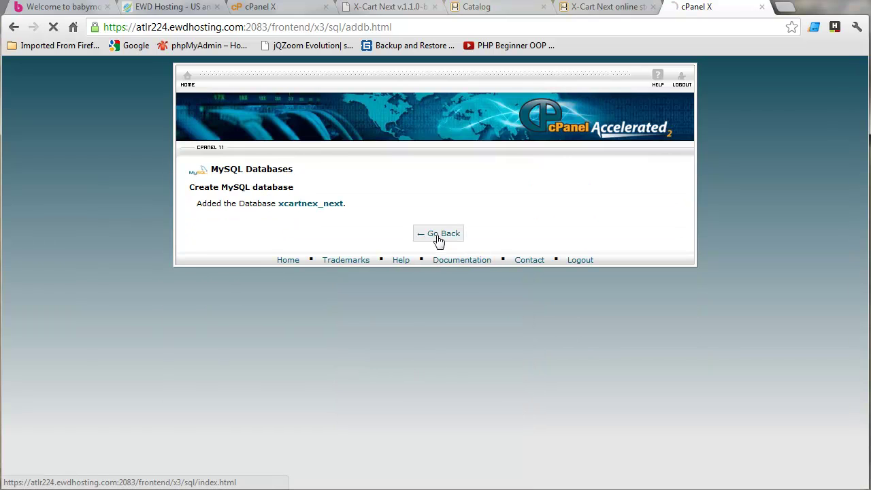
pyautogui.click(438, 235)
# Add the MySQL user xcartnex_next with a strong password entered twice.
pyautogui.scroll(-5, 512, 374)
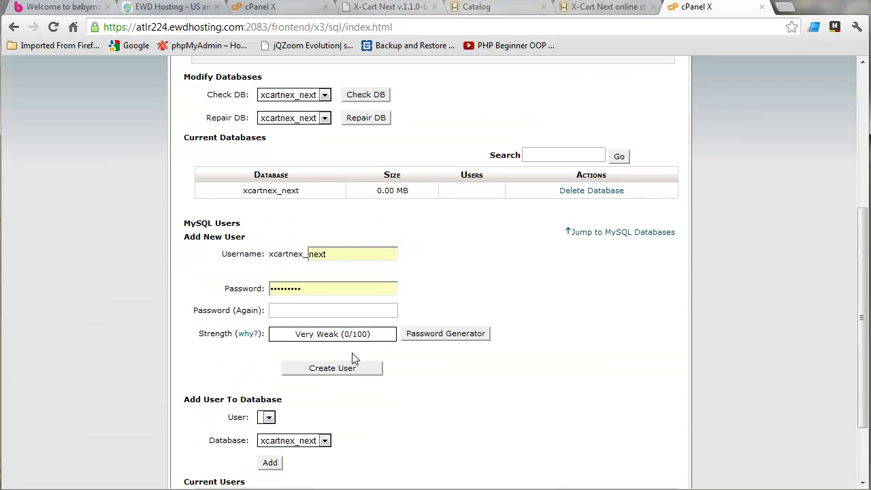
pyautogui.scroll(-3, 381, 420)
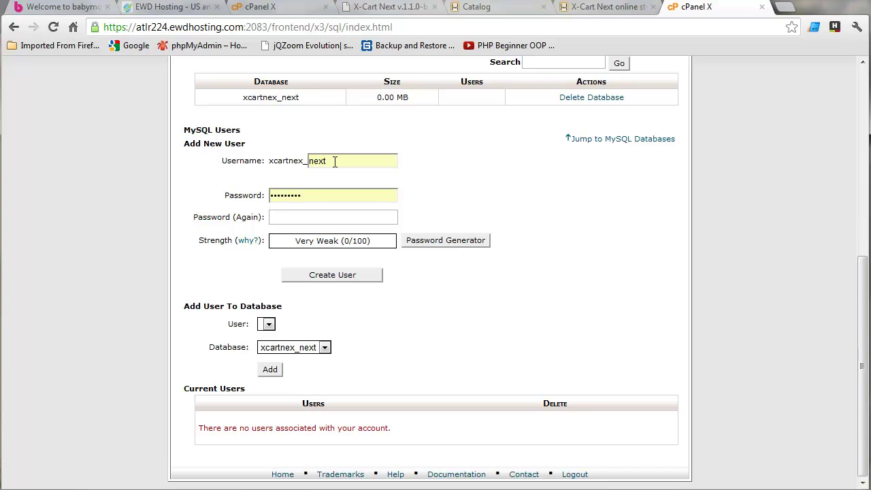
pyautogui.moveTo(313, 195); pyautogui.dragTo(221, 197)
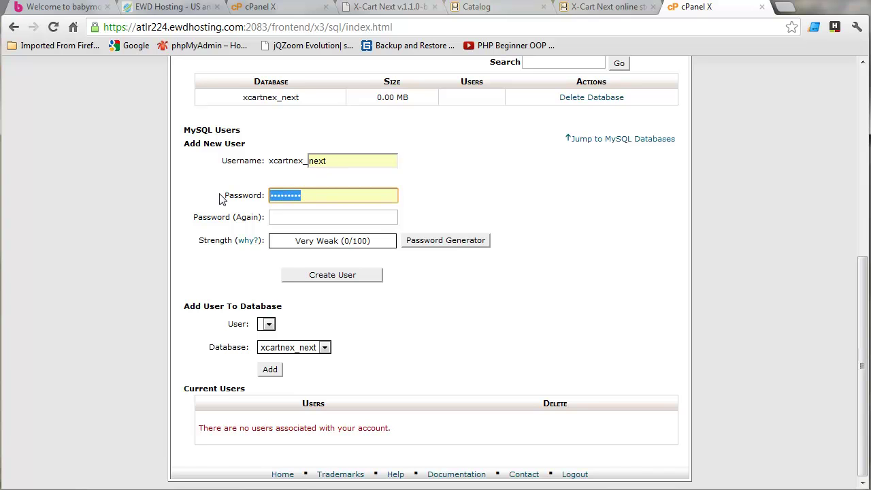
pyautogui.write('xxxxxx')
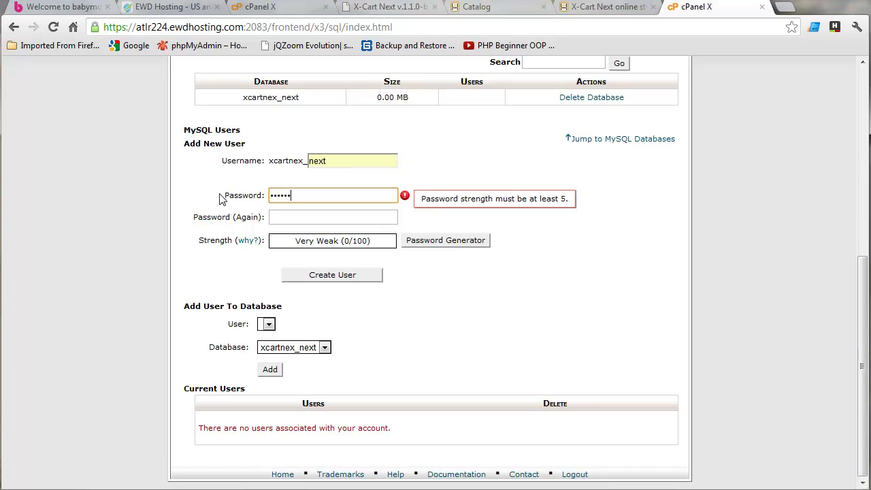
pyautogui.write('xx')
pyautogui.press('Tab')
pyautogui.write('xx')
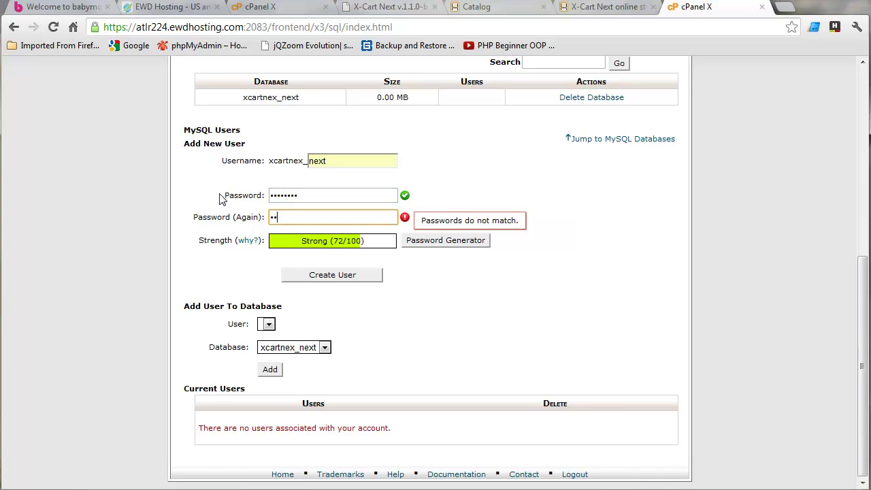
pyautogui.write('xxxxxx')
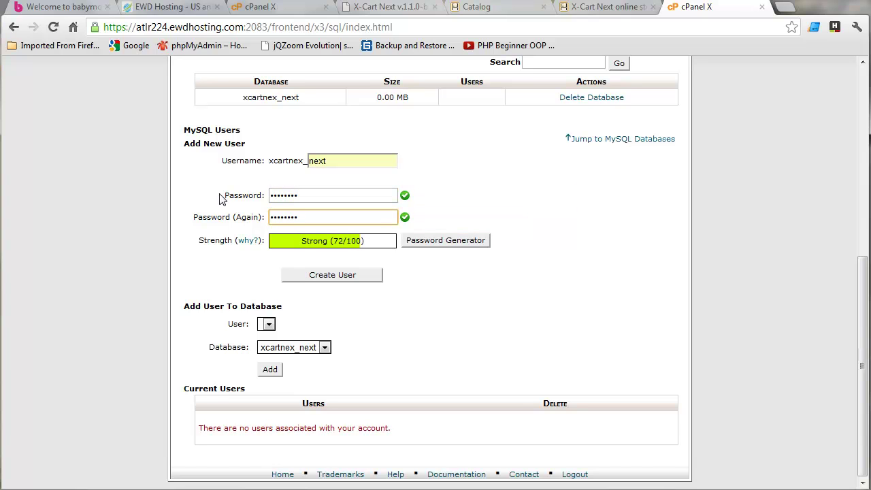
pyautogui.click(338, 278)
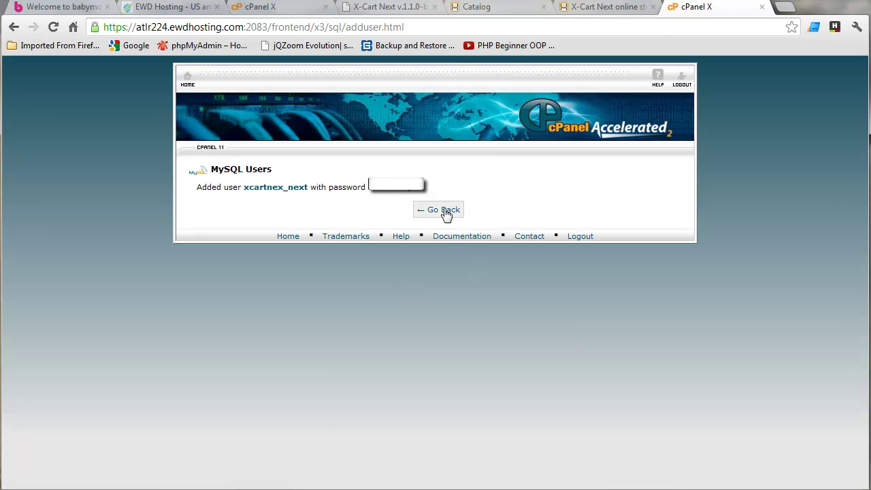
pyautogui.click(442, 210)
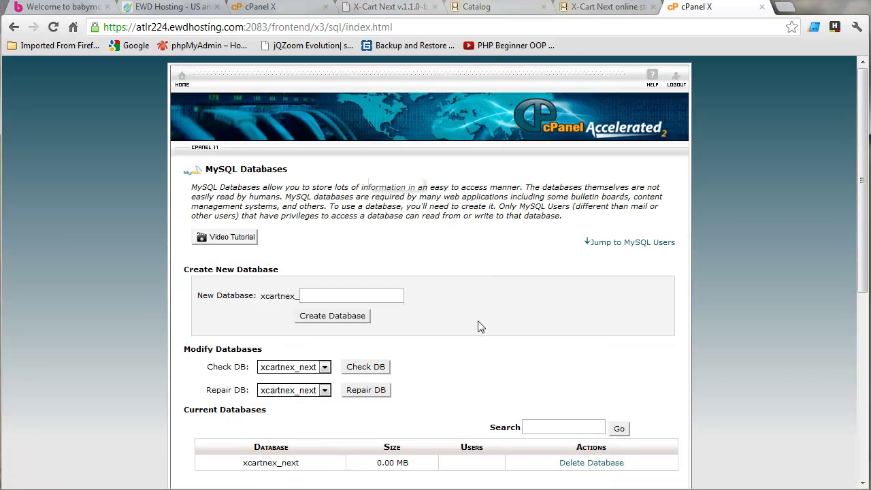
# Add the xcartnex_next user to the xcartnex_next database with ALL PRIVILEGES.
pyautogui.scroll(-4, 476, 325)
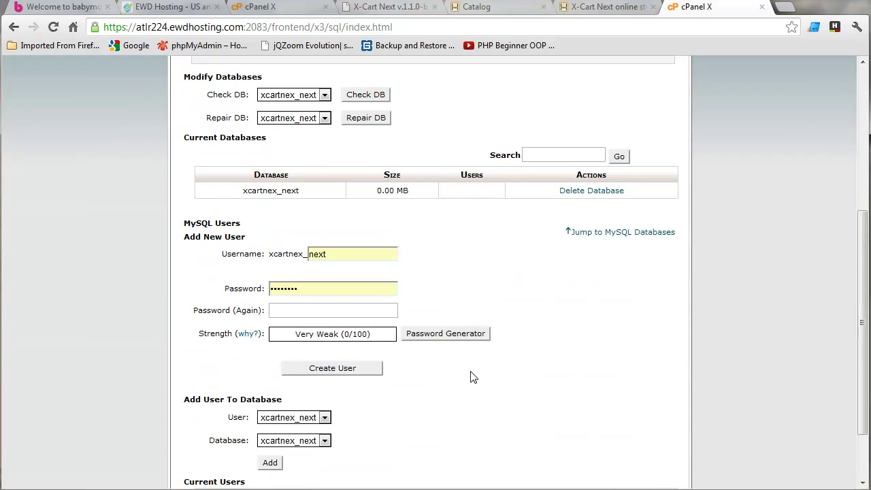
pyautogui.scroll(-2, 471, 375)
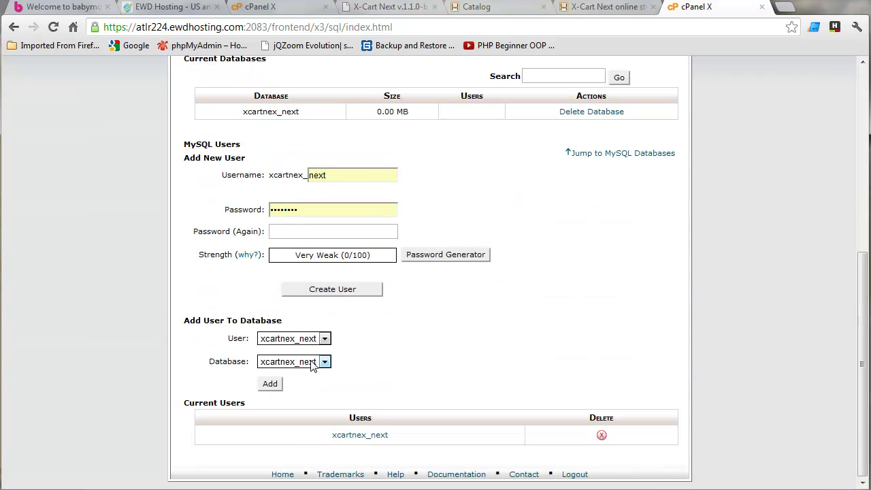
pyautogui.click(270, 384)
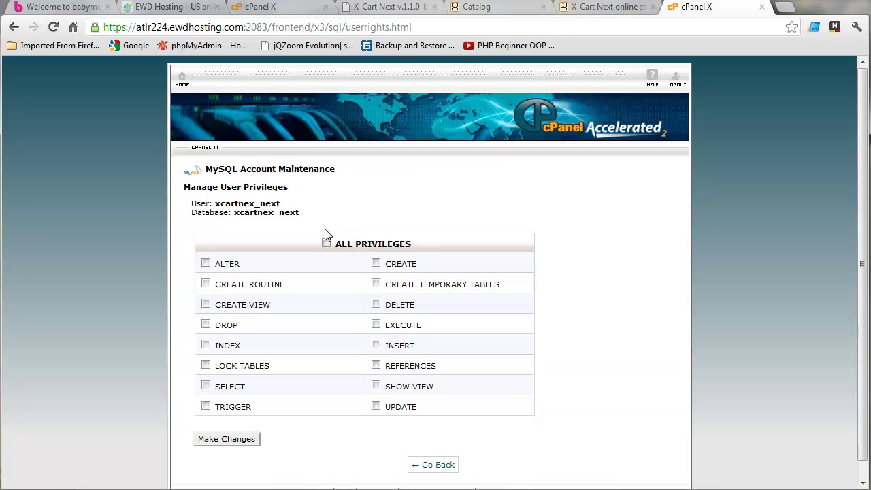
pyautogui.click(326, 243)
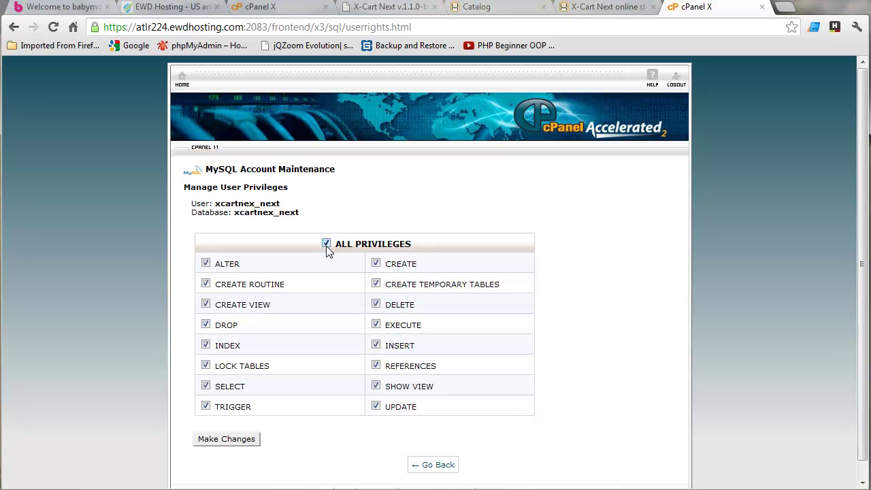
pyautogui.click(244, 440)
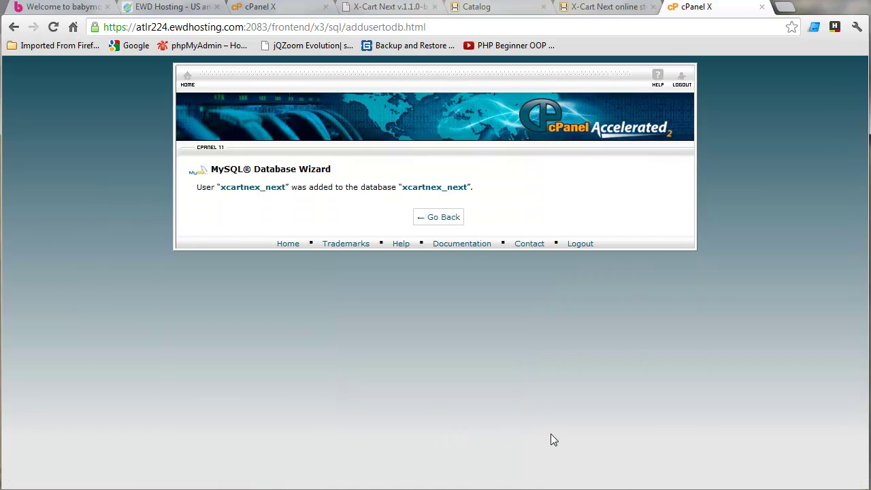
pyautogui.click(446, 218)
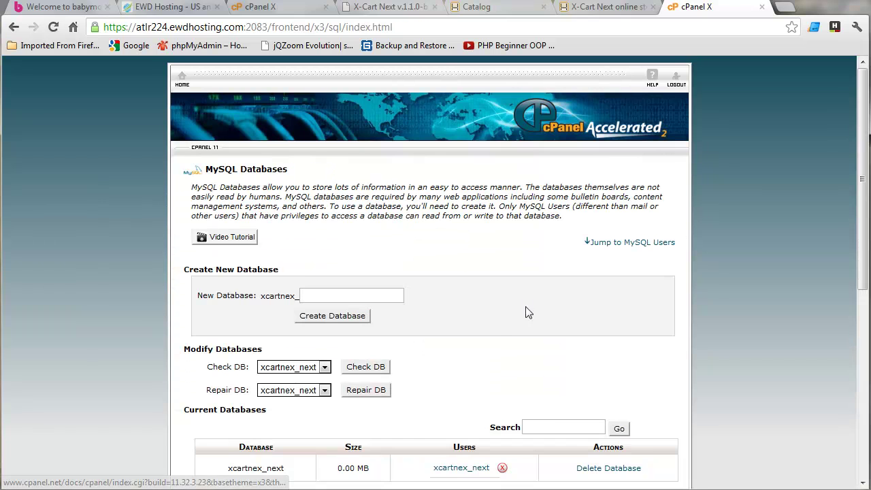
# Mark step 5, Run the Installation Script, in the notes and open a new Chrome tab.
pyautogui.hotkey('alt', 'Tab')
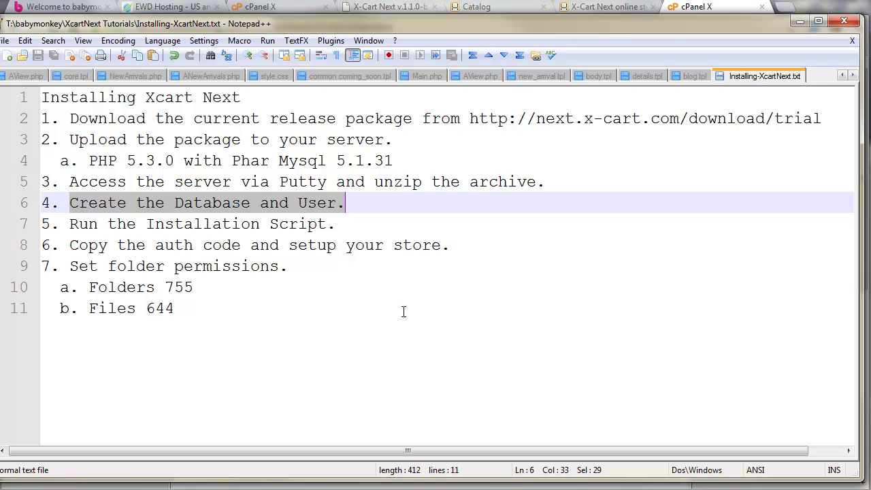
pyautogui.moveTo(68, 224); pyautogui.dragTo(349, 223)
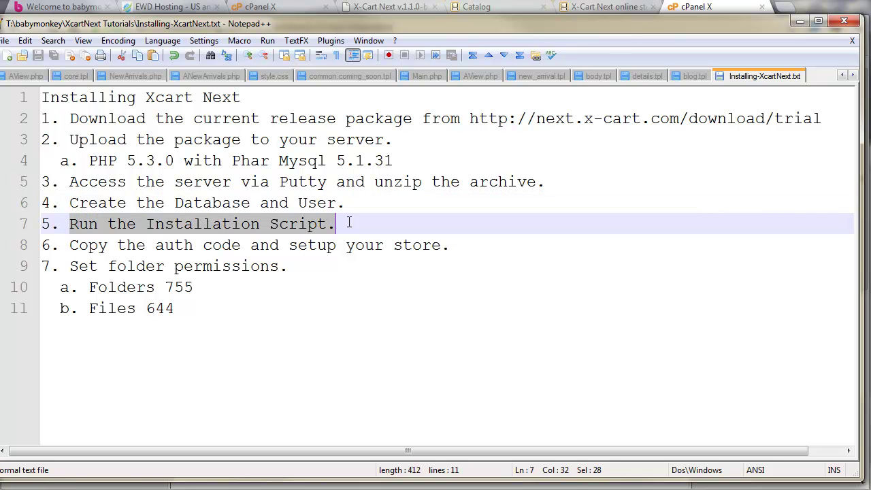
pyautogui.click(791, 14)
pyautogui.click(789, 12)
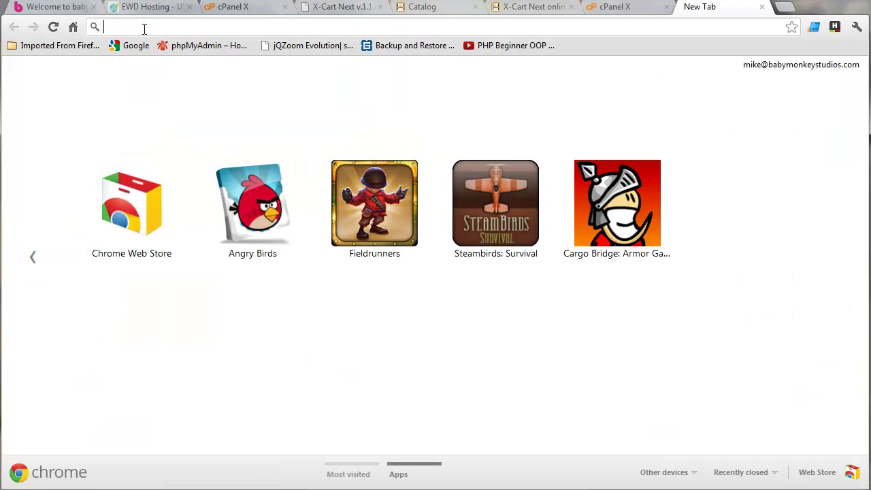
# Load xcartnext.com and follow the install.php link to launch the X-Cart Next installer.
pyautogui.write('xcartnext')
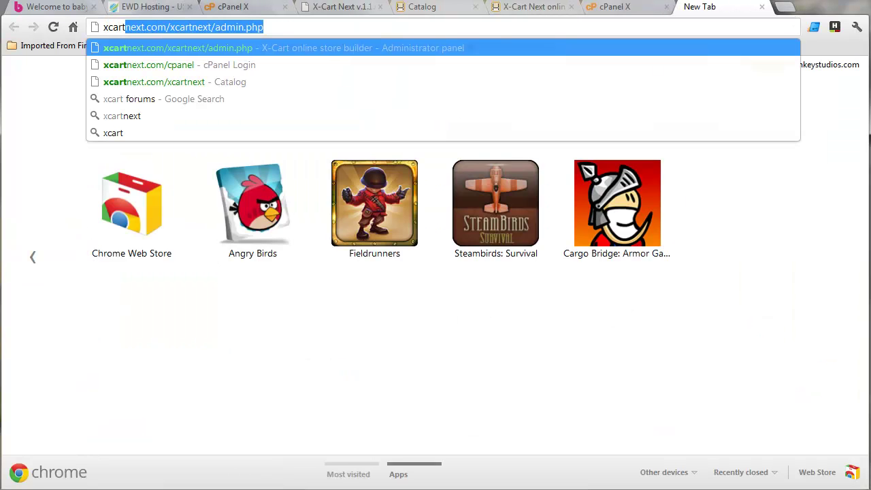
pyautogui.write('.com')
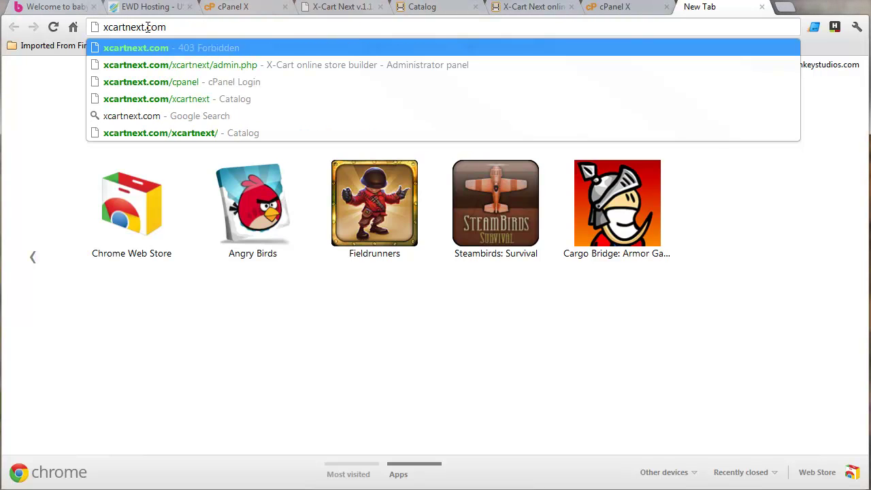
pyautogui.press('Return')
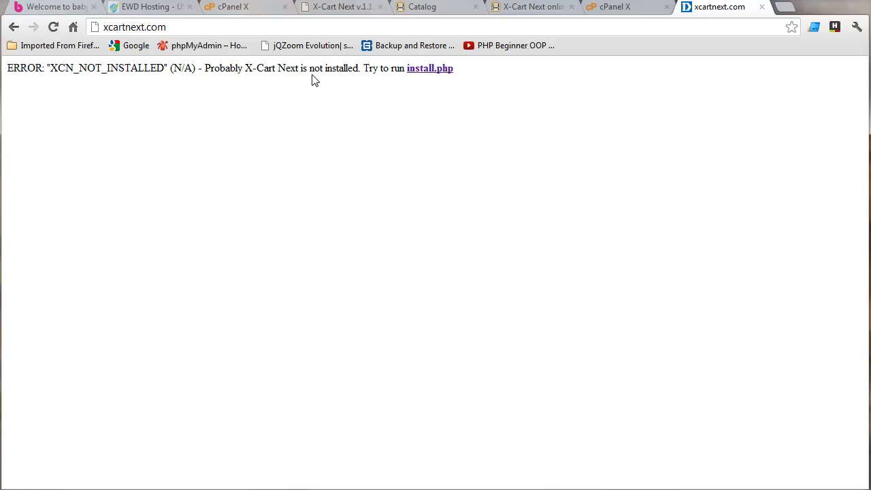
pyautogui.click(425, 69)
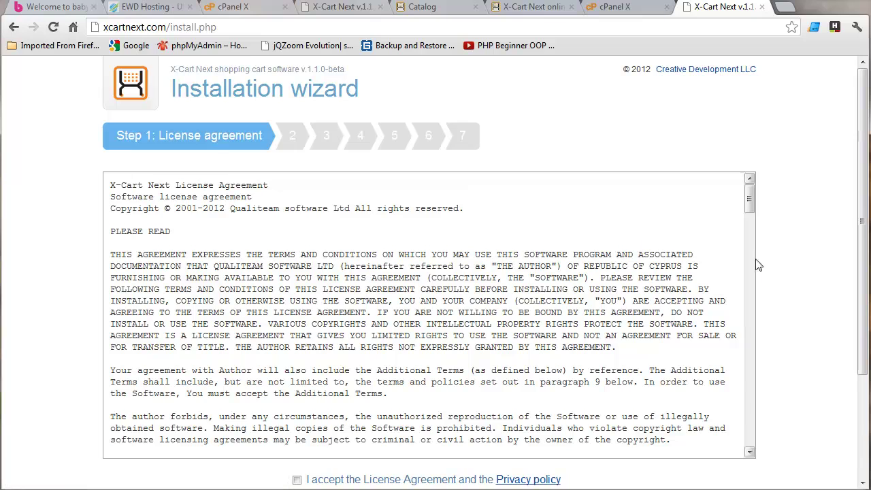
# Accept the X-Cart Next license agreement and review the environment check showing every dependency OK.
pyautogui.scroll(-2, 818, 334)
pyautogui.moveTo(748, 67); pyautogui.dragTo(752, 318)
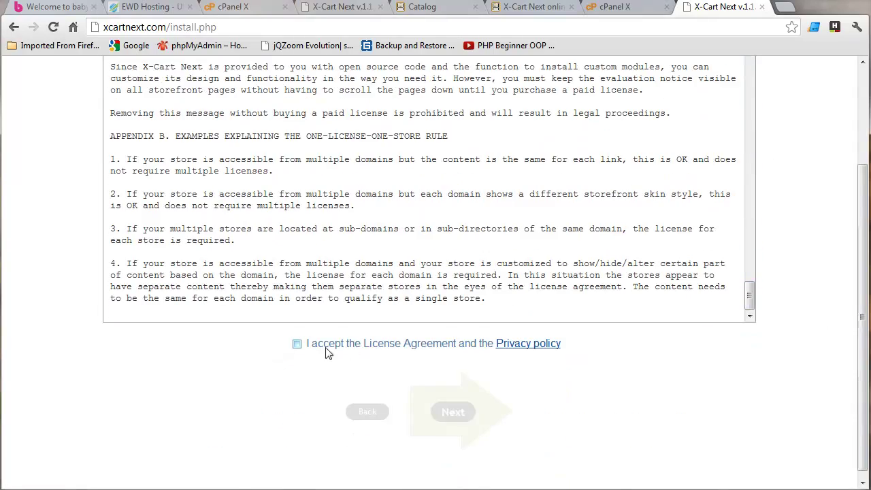
pyautogui.click(297, 344)
pyautogui.click(444, 414)
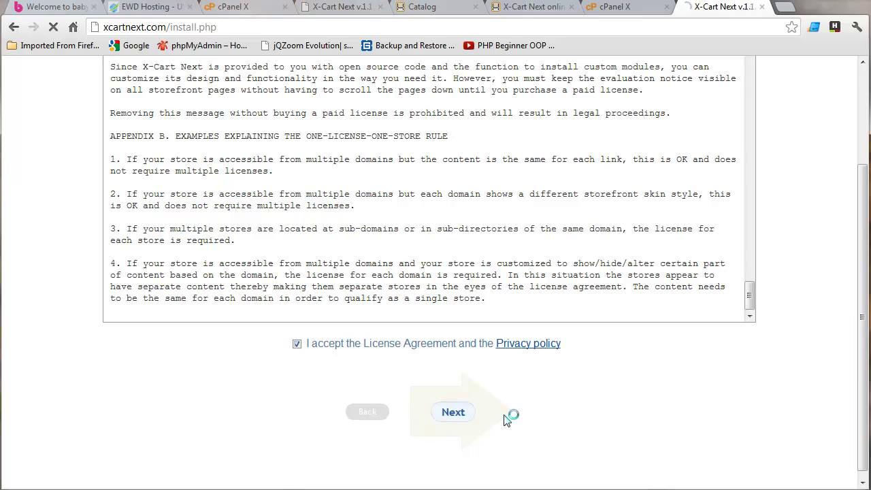
pyautogui.scroll(-2, 607, 421)
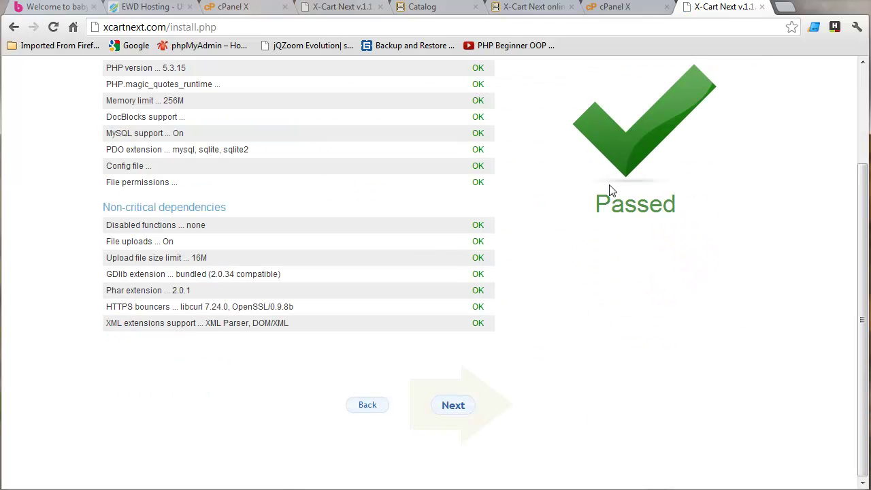
pyautogui.scroll(2, 618, 400)
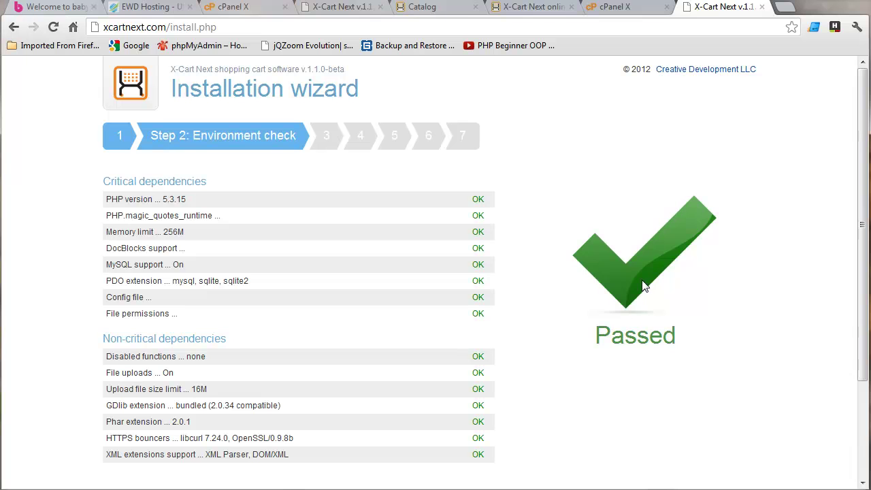
pyautogui.scroll(-2, 619, 305)
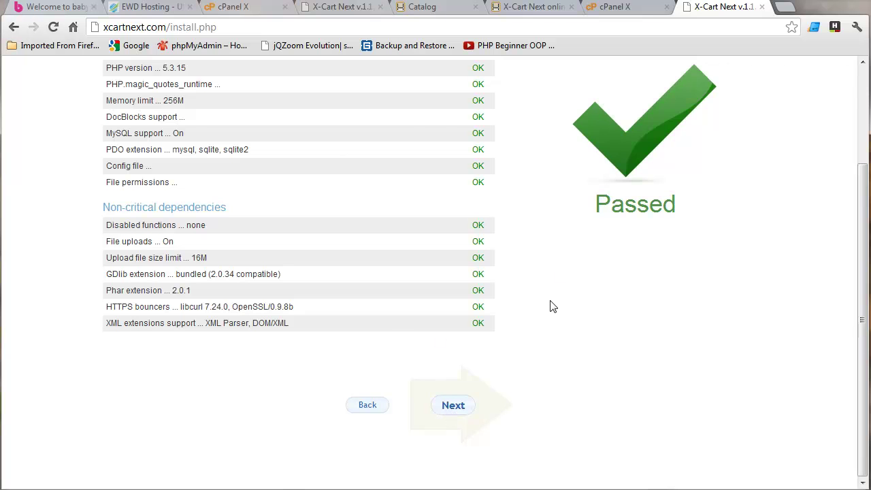
pyautogui.scroll(2, 549, 306)
pyautogui.scroll(-2, 461, 399)
# Advance to the installer's configuration step, leaving the web directory field empty.
pyautogui.click(453, 405)
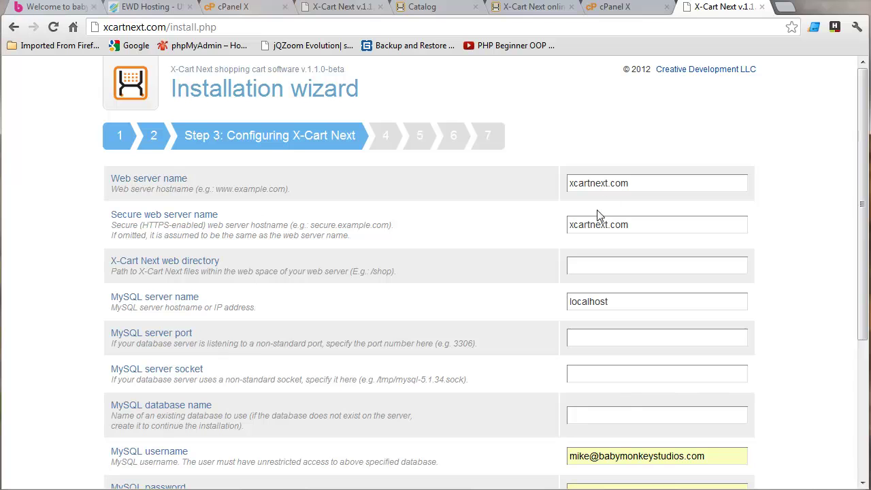
pyautogui.click(572, 264)
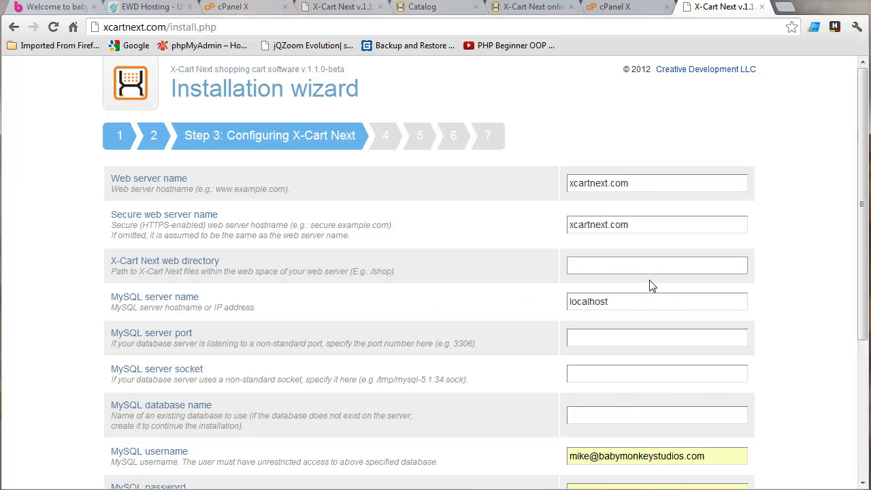
pyautogui.scroll(-2, 723, 391)
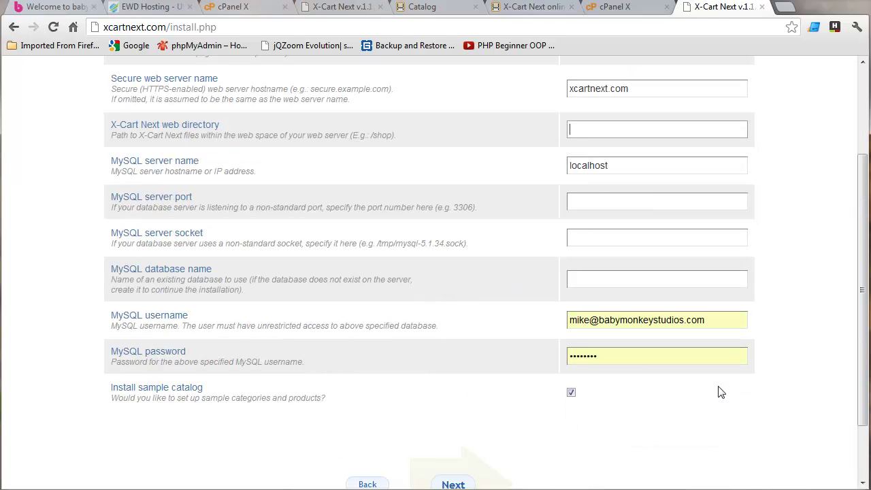
pyautogui.click(580, 204)
# Enter database xcartnex_next with the MySQL username and password and submit; access is denied.
pyautogui.click(583, 275)
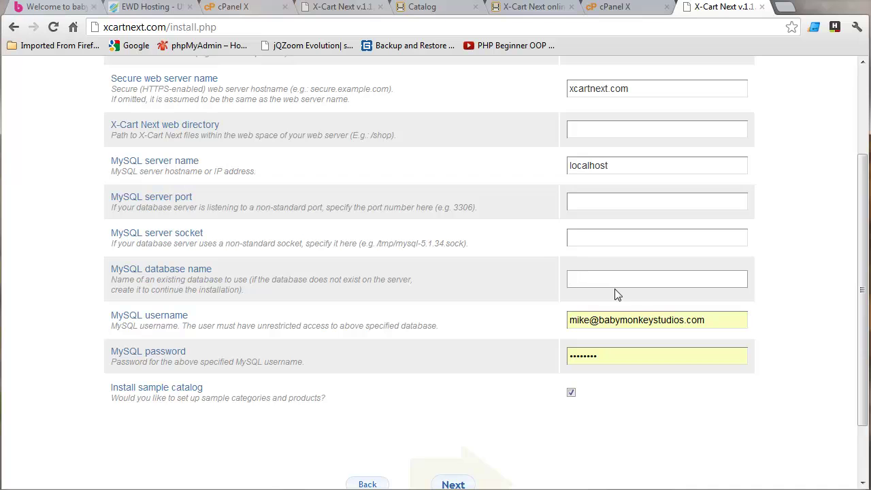
pyautogui.write('xc')
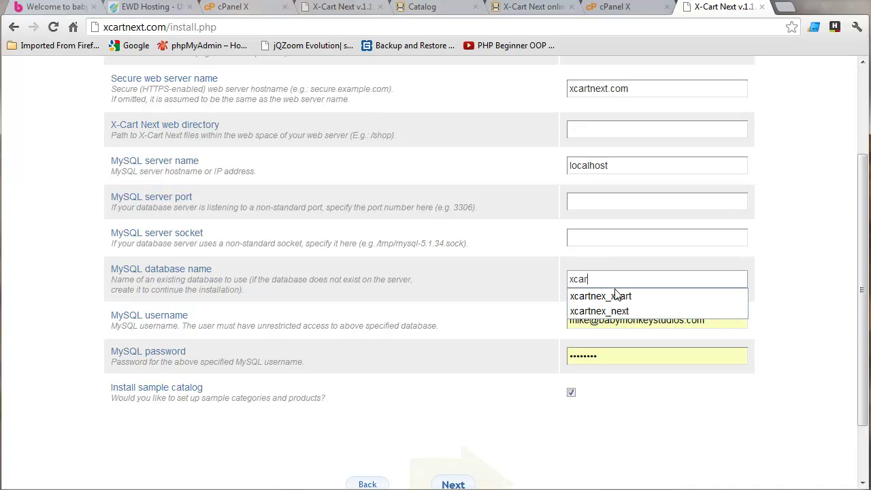
pyautogui.write('ar')
pyautogui.press('Down')
pyautogui.press('Down')
pyautogui.press('Return')
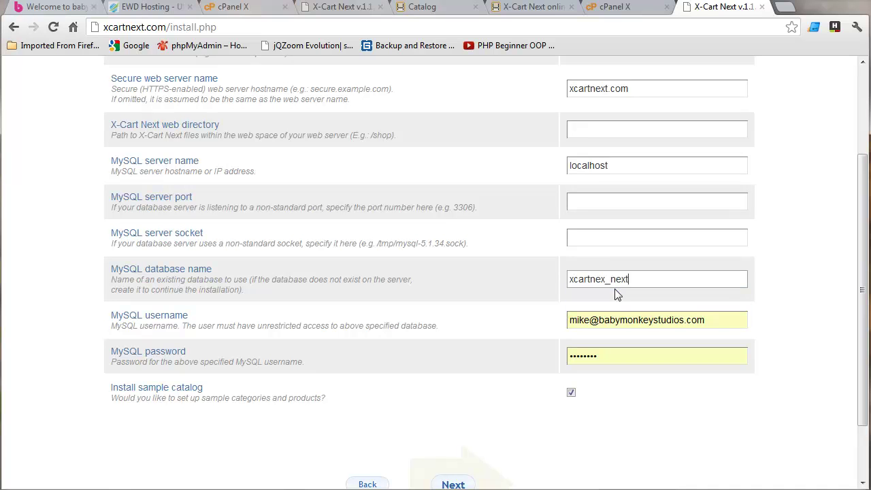
pyautogui.click(601, 320)
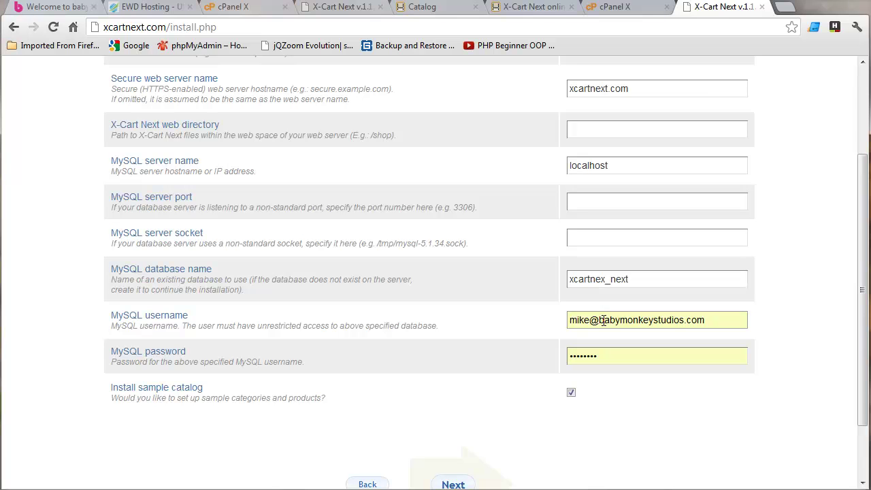
pyautogui.hotkey('ctrl', 'a')
pyautogui.write('x')
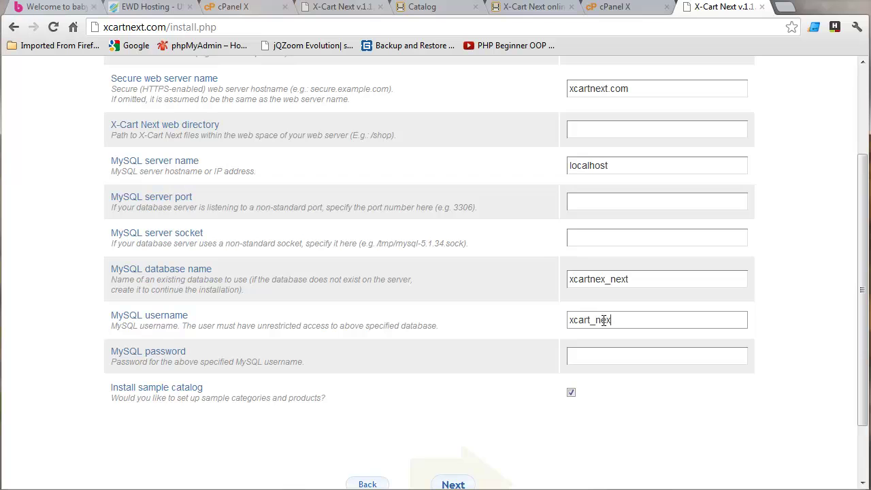
pyautogui.click(583, 351)
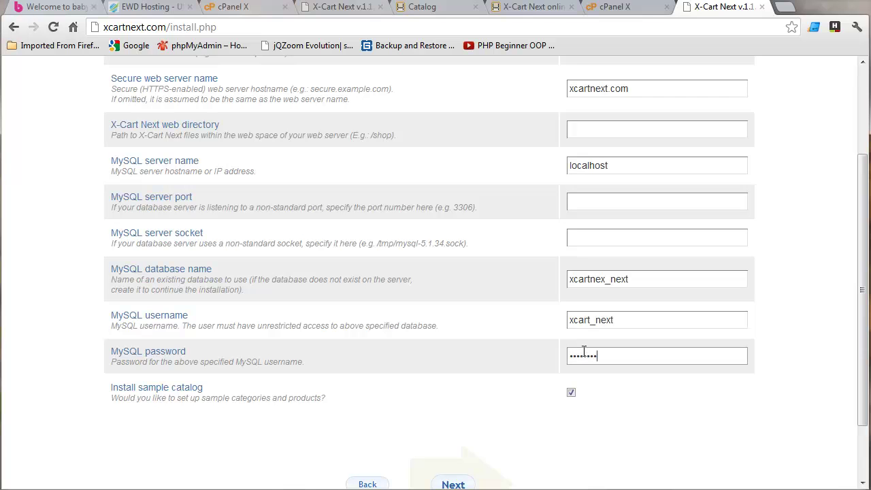
pyautogui.scroll(-1, 583, 354)
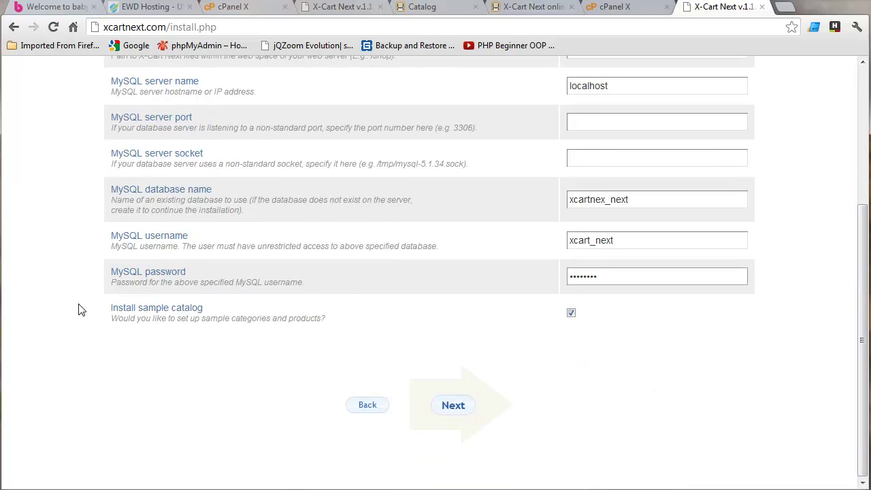
pyautogui.click(457, 410)
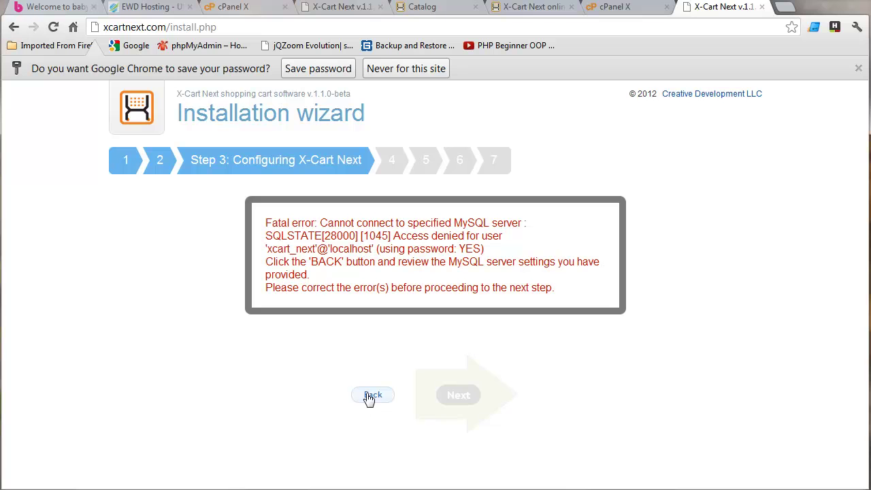
# Correct the MySQL username to xcartnex_next and resubmit, reaching Step 4 with directories OK.
pyautogui.click(368, 397)
pyautogui.scroll(-2, 634, 425)
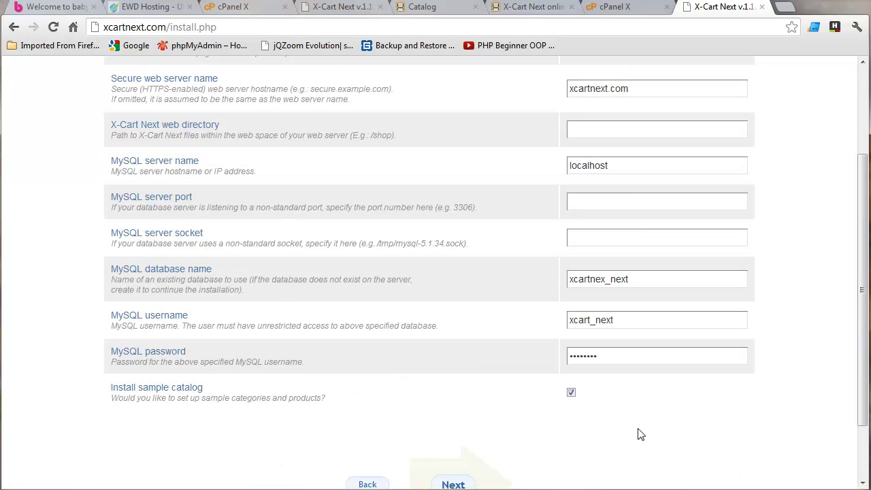
pyautogui.click(593, 323)
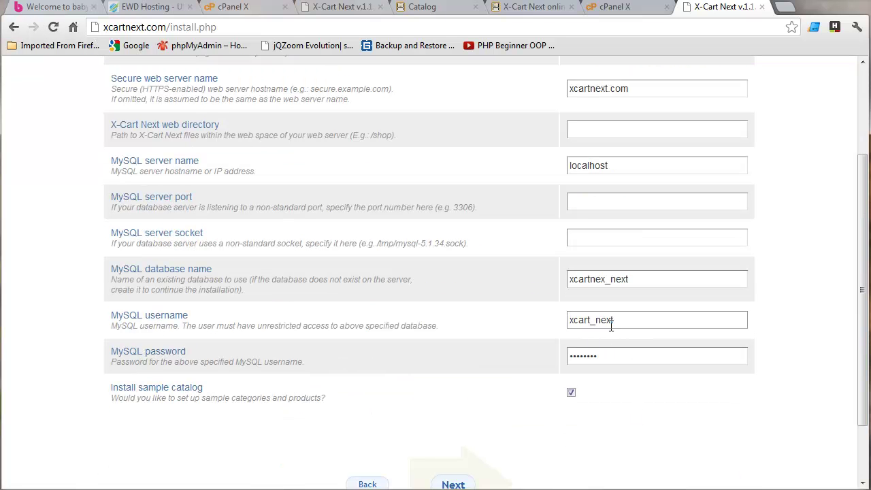
pyautogui.write('nex')
pyautogui.scroll(-1, 511, 466)
pyautogui.click(460, 407)
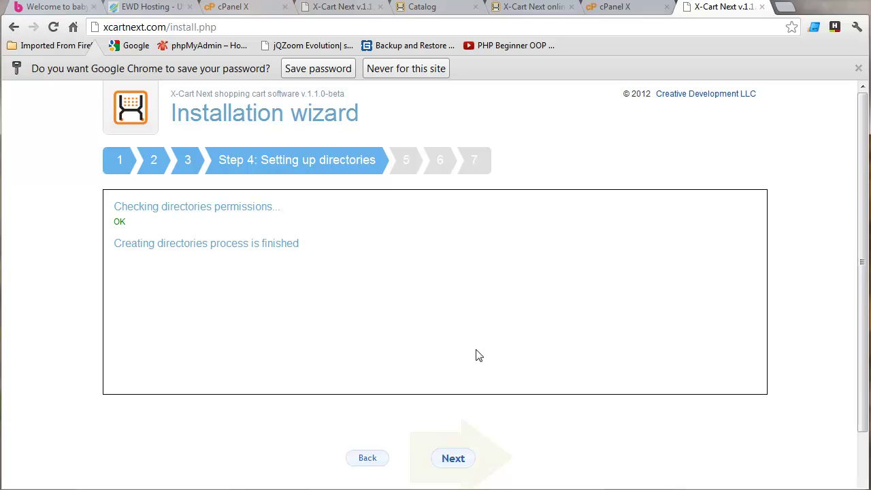
pyautogui.scroll(-1, 576, 398)
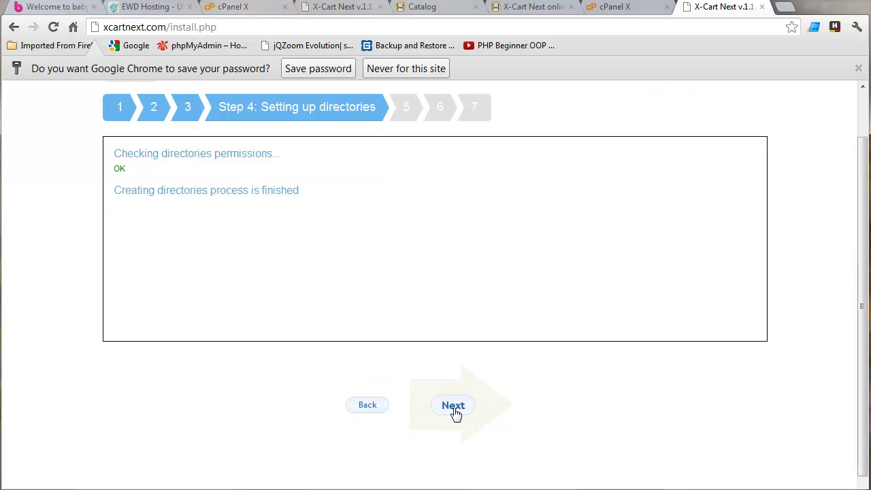
# Proceed to Step 5 and wait until 'Cache is built successfully' appears.
pyautogui.click(454, 407)
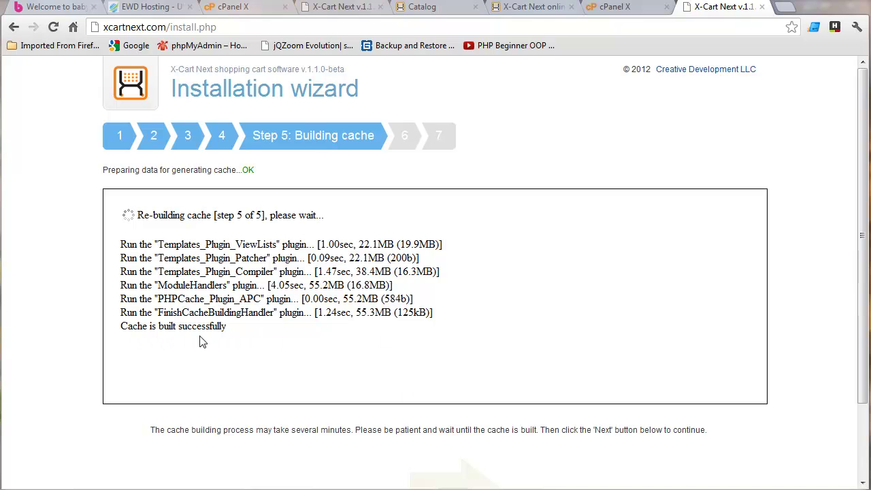
pyautogui.scroll(-2, 856, 265)
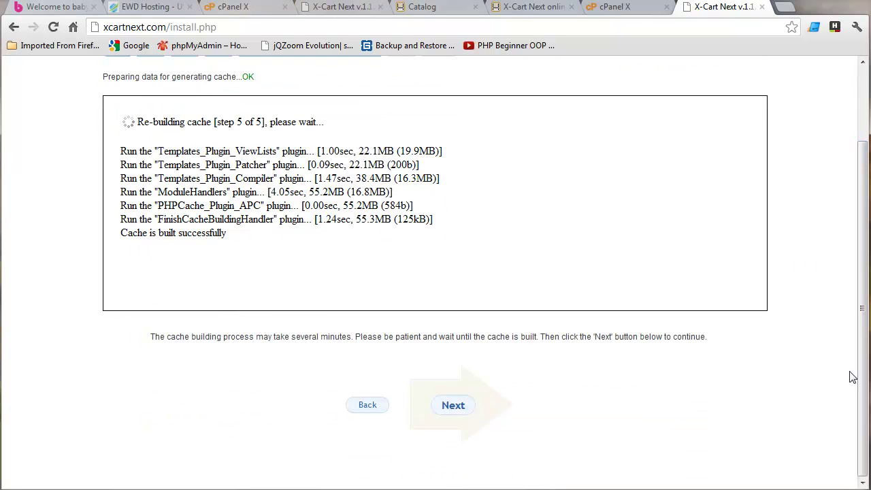
# Replace the autofilled administrator password, confirm it, and complete the installation at Step 7.
pyautogui.click(451, 409)
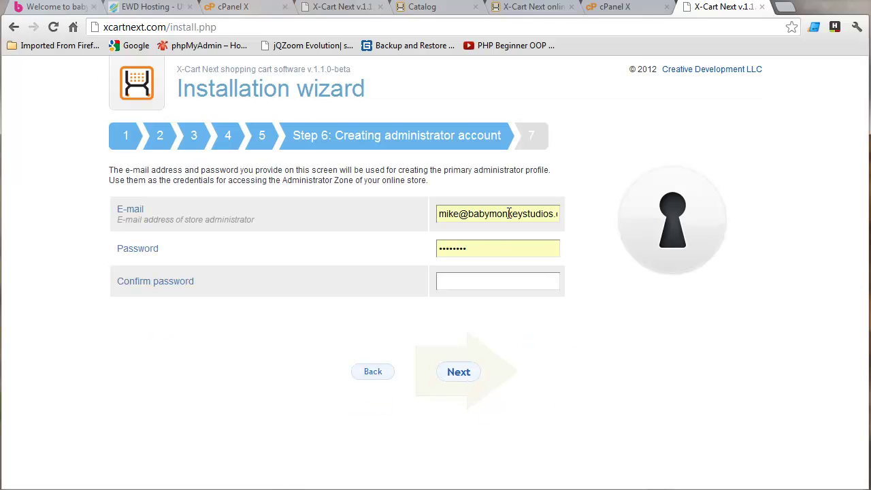
pyautogui.moveTo(472, 248); pyautogui.dragTo(431, 251)
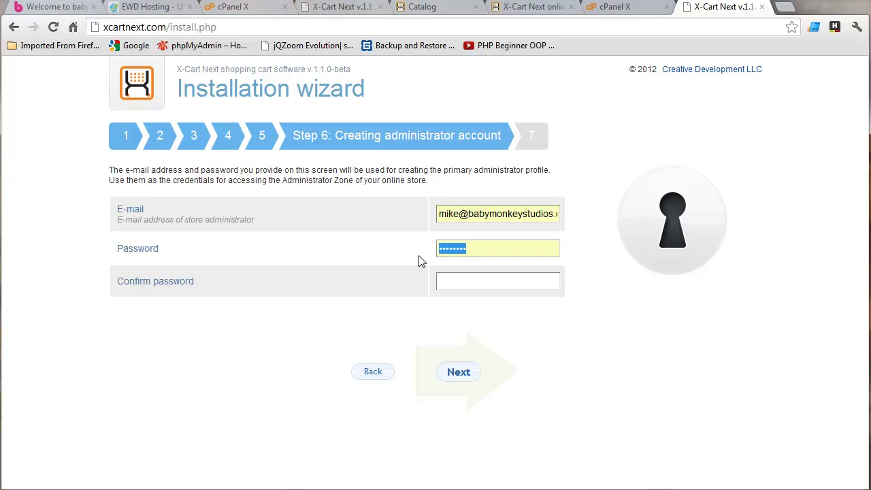
pyautogui.write('••••••')
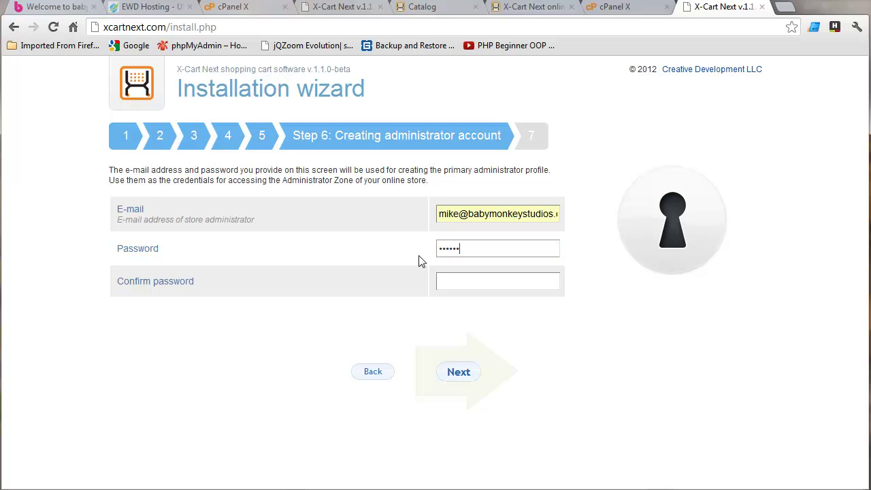
pyautogui.write('••')
pyautogui.press('Tab')
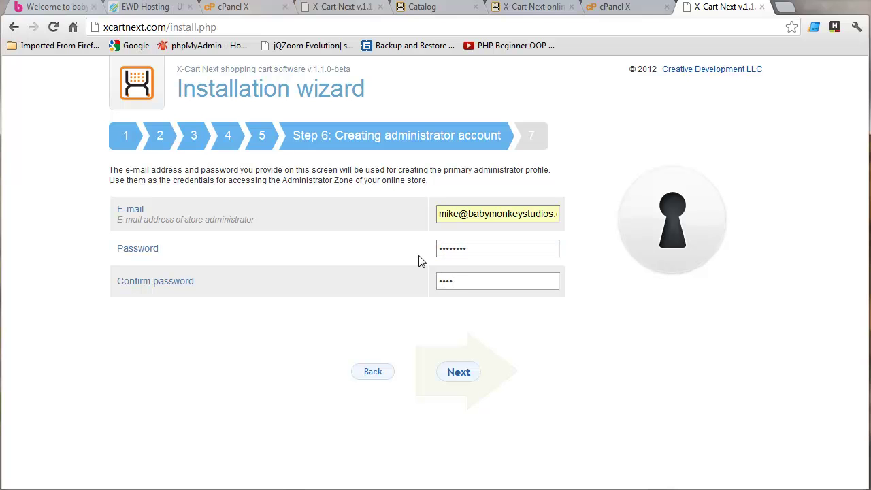
pyautogui.click(453, 376)
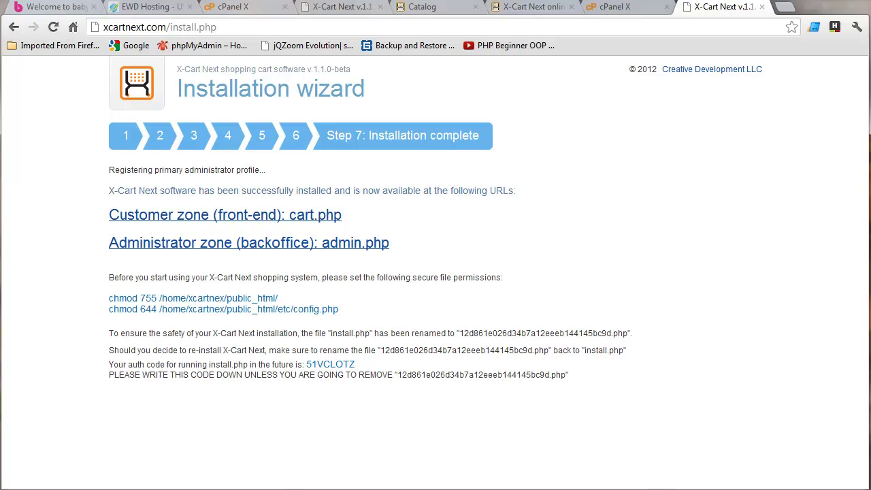
# Highlight the auth-code and Set folder permissions steps in the Notepad++ notes, comparing against the installer.
pyautogui.hotkey('alt', 'Tab')
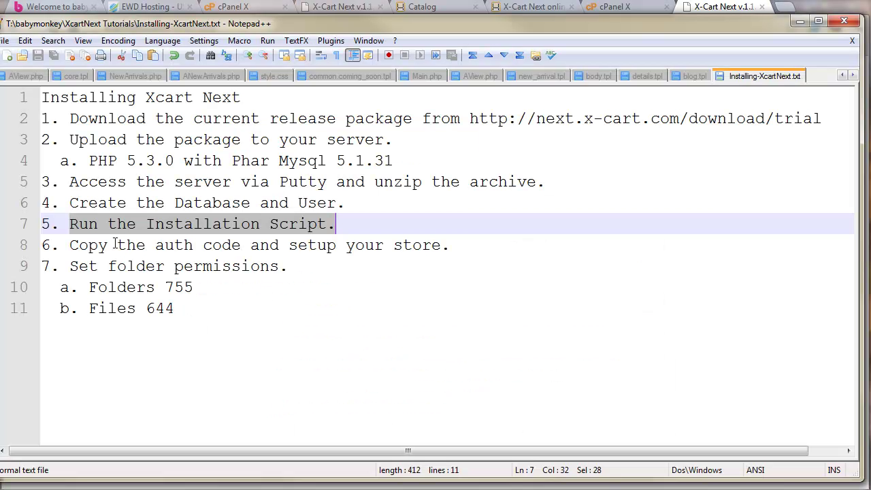
pyautogui.moveTo(70, 245); pyautogui.dragTo(450, 238)
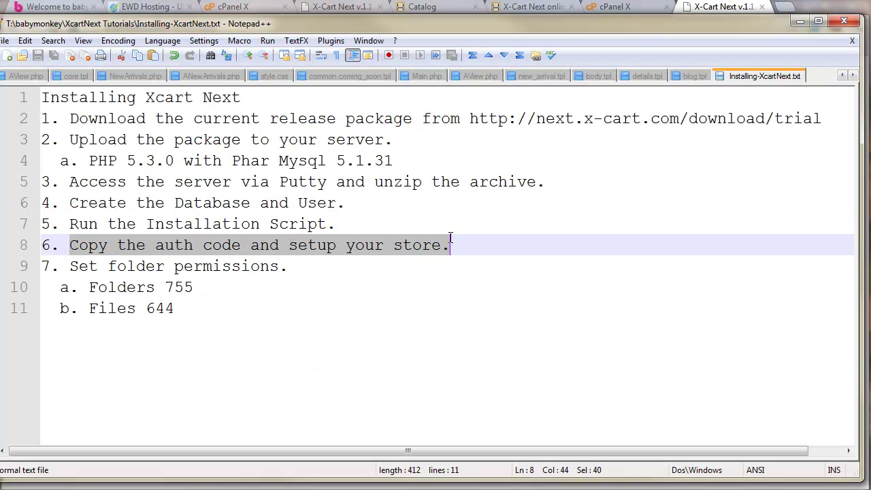
pyautogui.moveTo(475, 30); pyautogui.dragTo(865, 136)
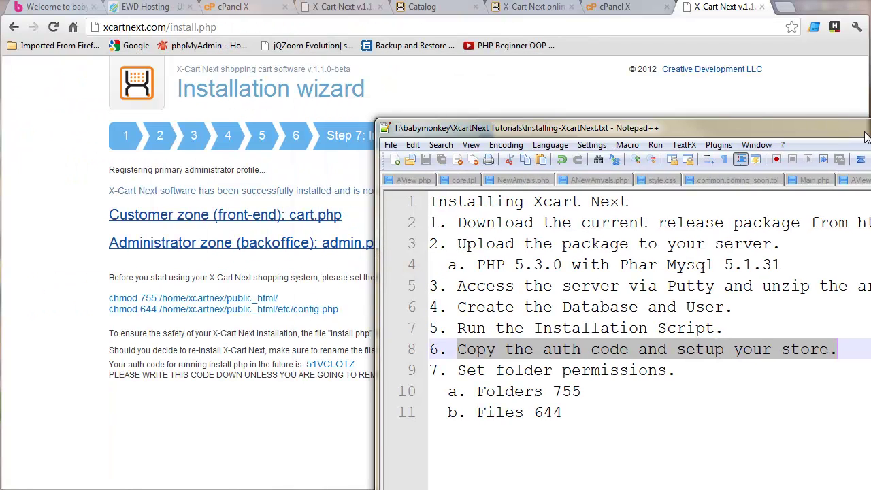
pyautogui.click(870, 127)
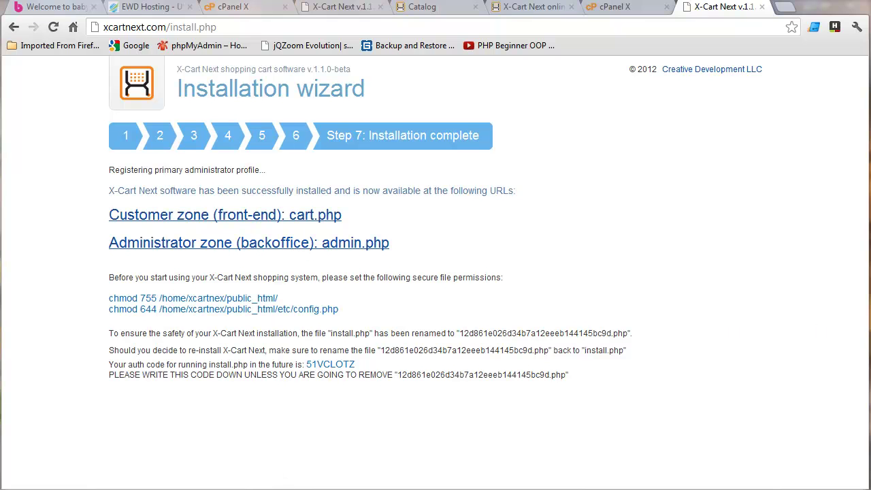
pyautogui.moveTo(870, 35); pyautogui.dragTo(432, 27)
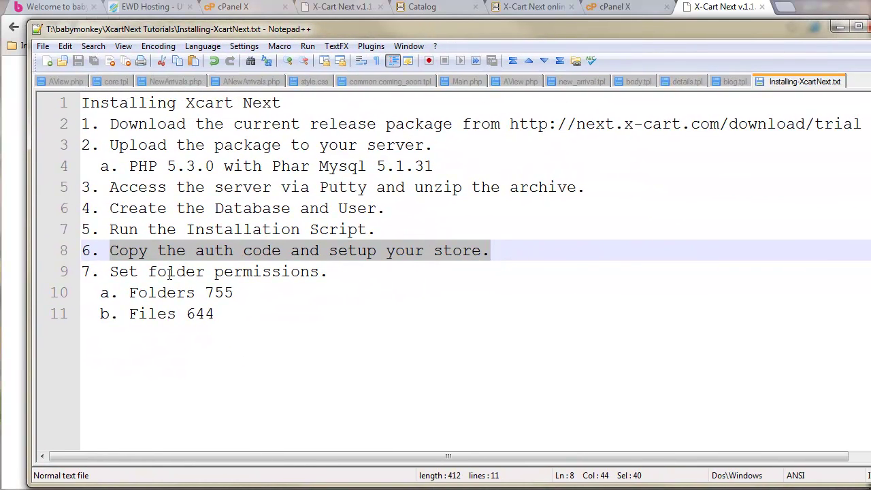
pyautogui.click(110, 271)
pyautogui.moveTo(110, 271); pyautogui.dragTo(328, 273)
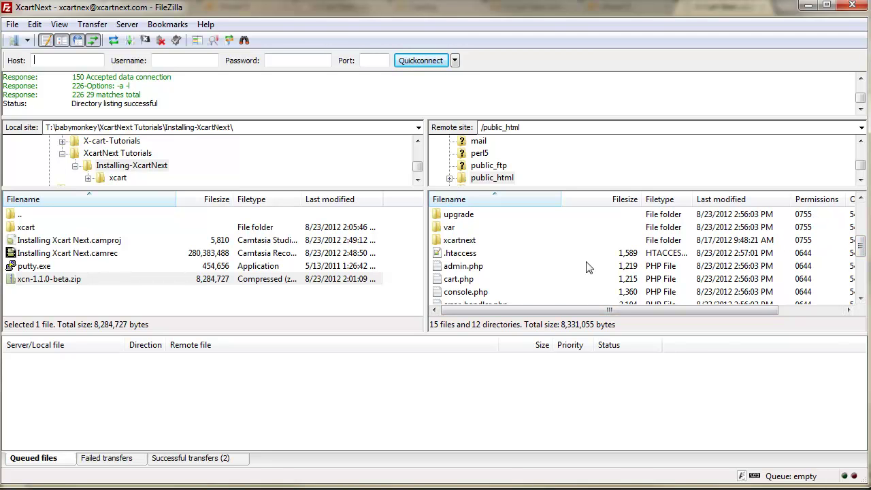
# Restore and minimize FileZilla so the installation-complete page shows in Chrome.
pyautogui.moveTo(593, 8)
pyautogui.mouseDown()
pyautogui.moveTo(657, 81)
pyautogui.moveTo(603, 8)
pyautogui.moveTo(593, 9)
pyautogui.mouseUp()
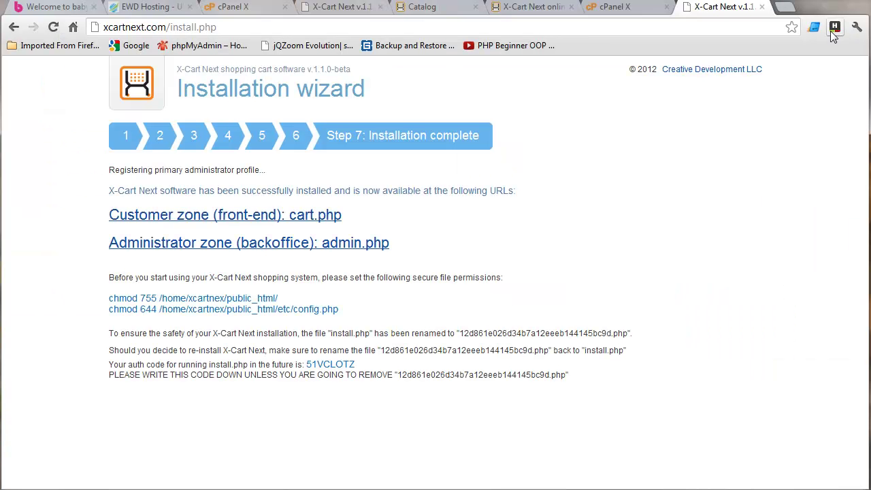
pyautogui.click(809, 5)
# Log in through admin.php, dismiss the Beta notice, and go to Settings > General settings > Company.
pyautogui.click(270, 249)
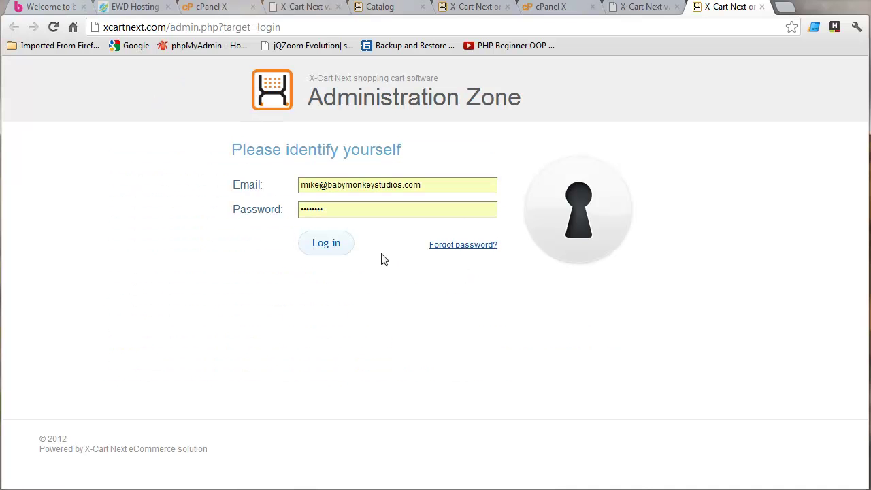
pyautogui.click(338, 253)
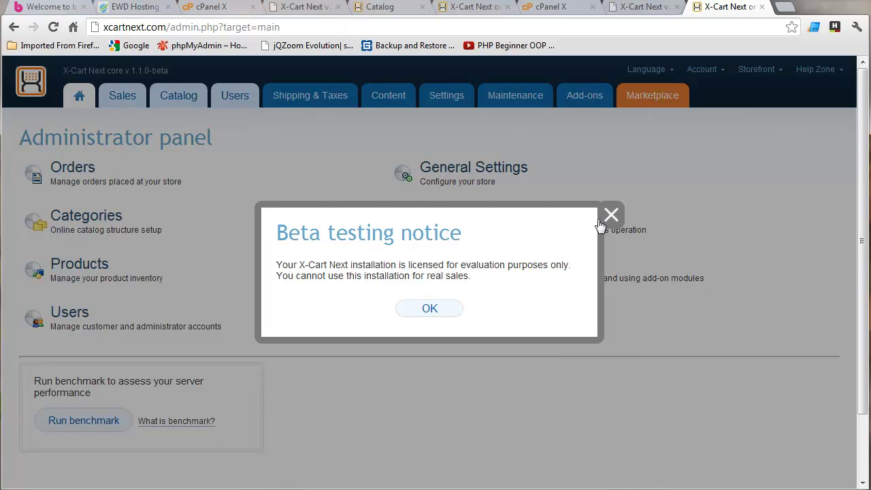
pyautogui.click(611, 215)
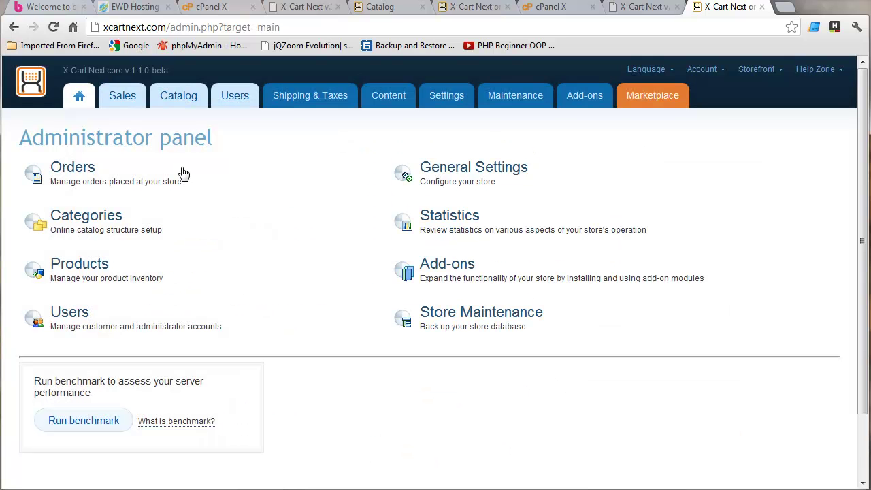
pyautogui.moveTo(435, 102)
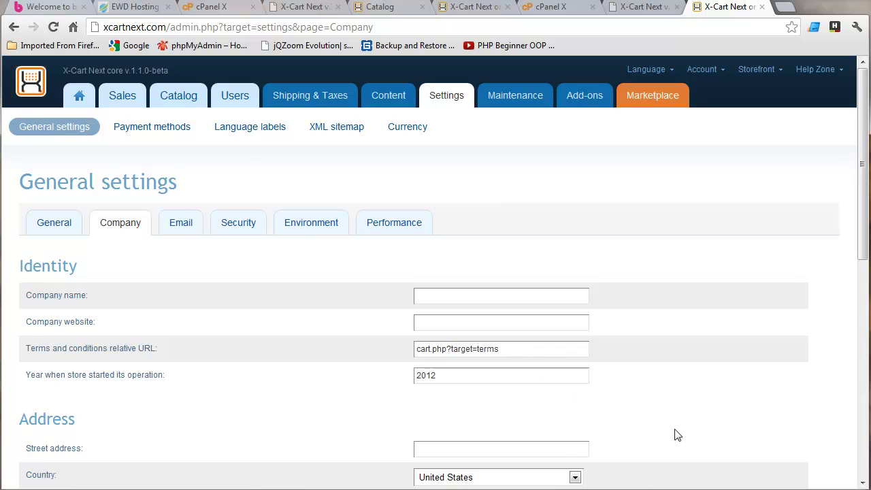
# Scroll through the Company address and contact fields, then return to the installer tab.
pyautogui.scroll(-2, 674, 436)
pyautogui.scroll(-2, 587, 286)
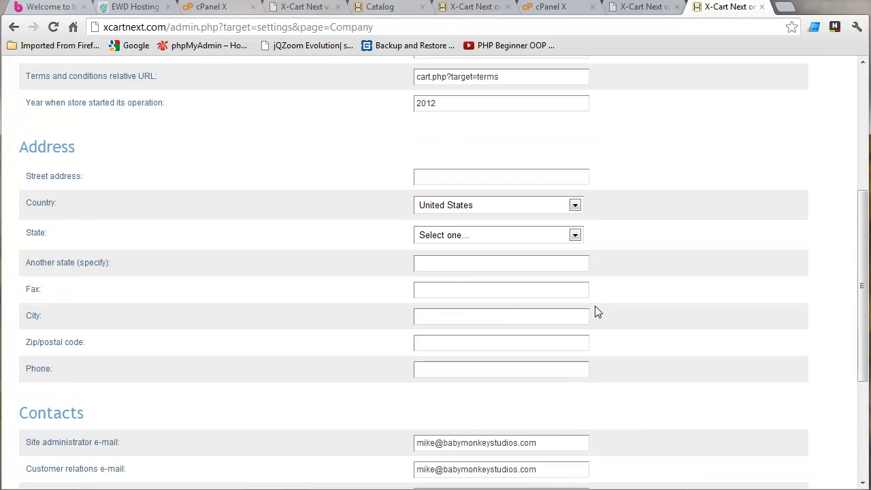
pyautogui.scroll(-2, 404, 397)
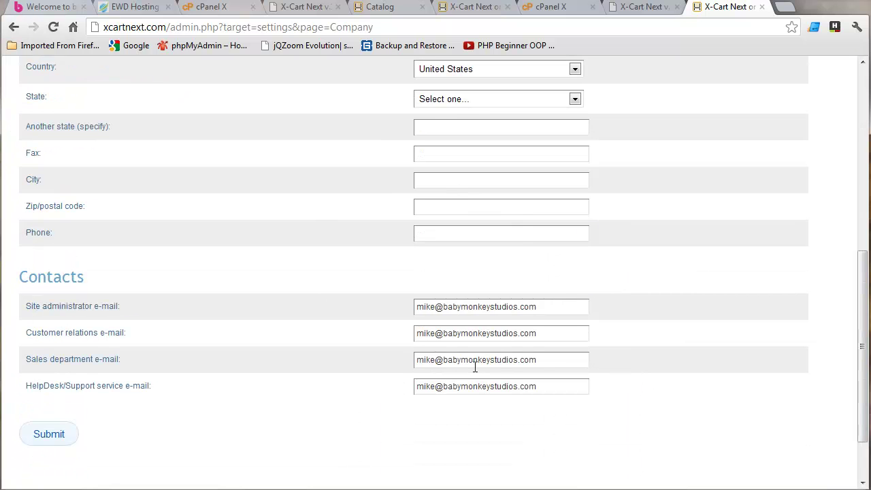
pyautogui.scroll(10, 466, 404)
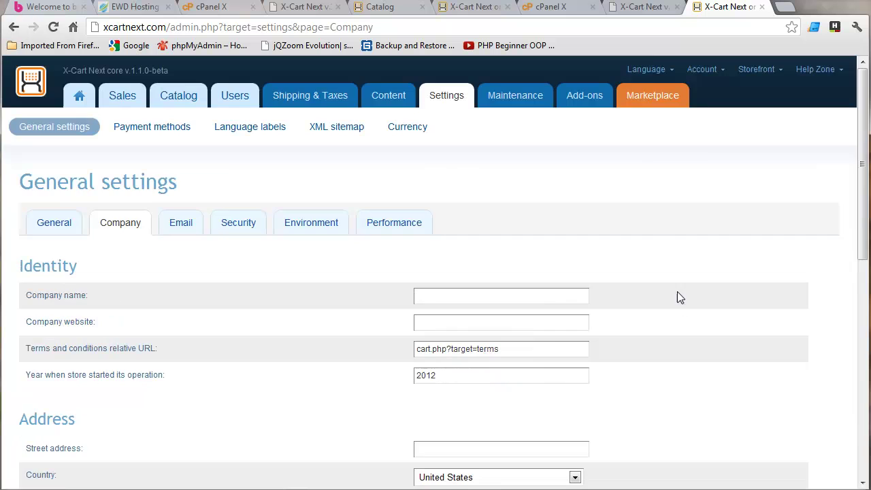
pyautogui.click(643, 8)
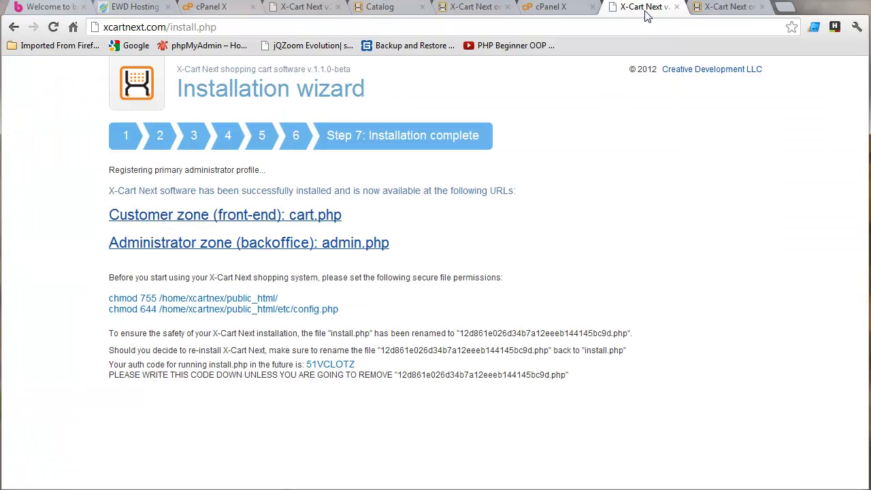
# Open the cart.php customer zone showing the Fruits & Vegetables demo store.
pyautogui.click(261, 218)
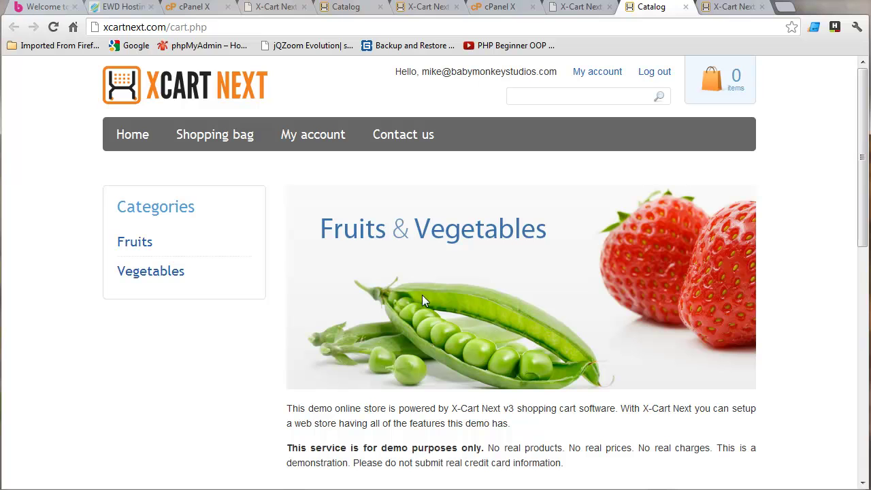